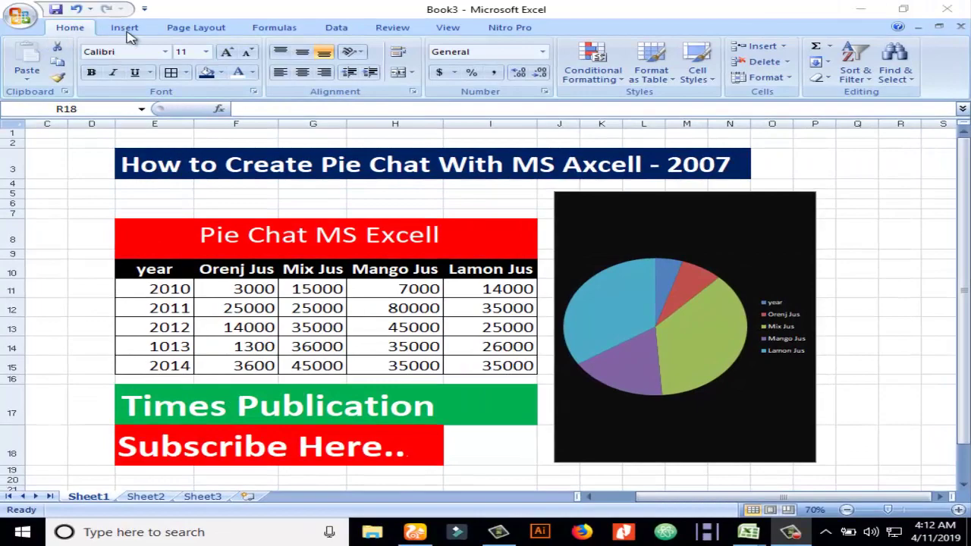
Step: Switch to the Insert ribbon, which holds the chart and object commands
click(125, 28)
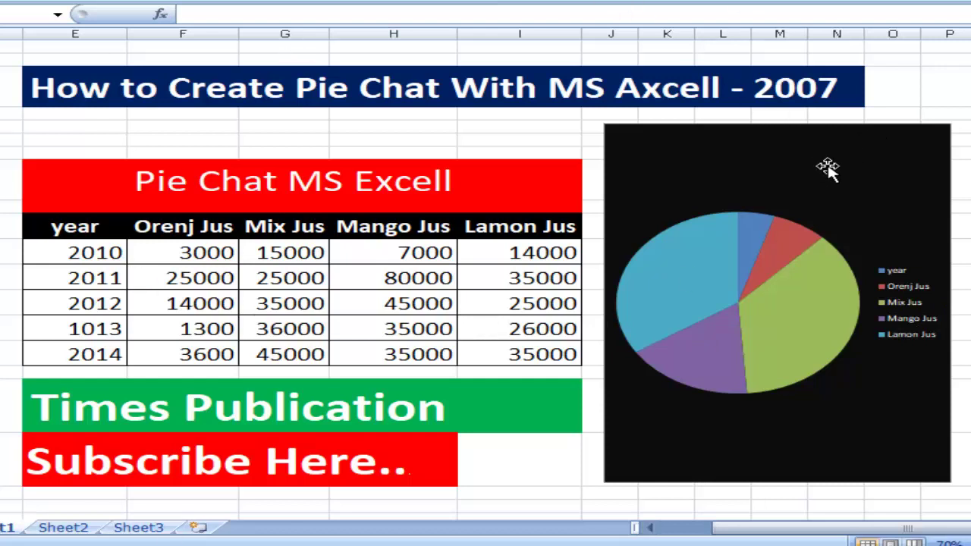
Step: Inspect the pie's Lamon Jus slice and the Mango Jus 80000 and 45000 cells
click(735, 295)
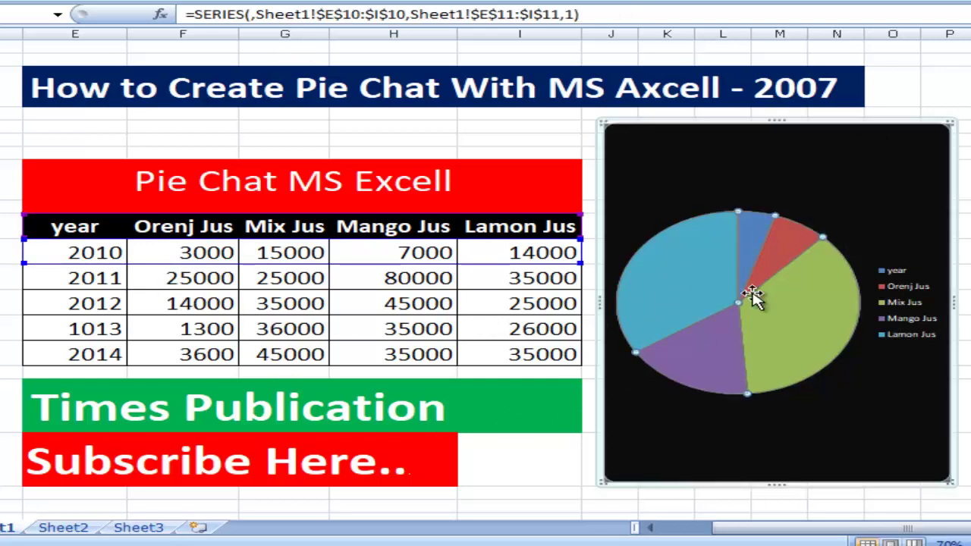
click(711, 279)
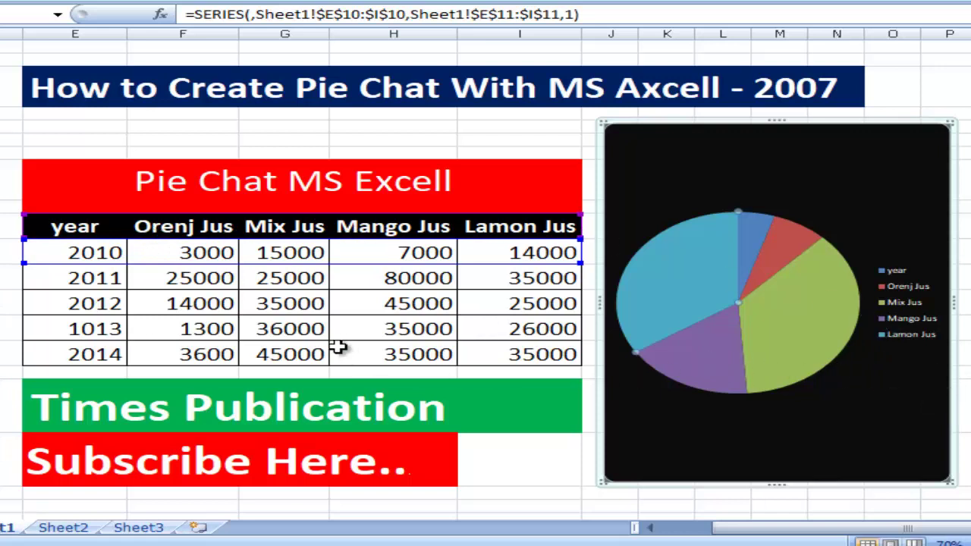
click(371, 300)
click(409, 269)
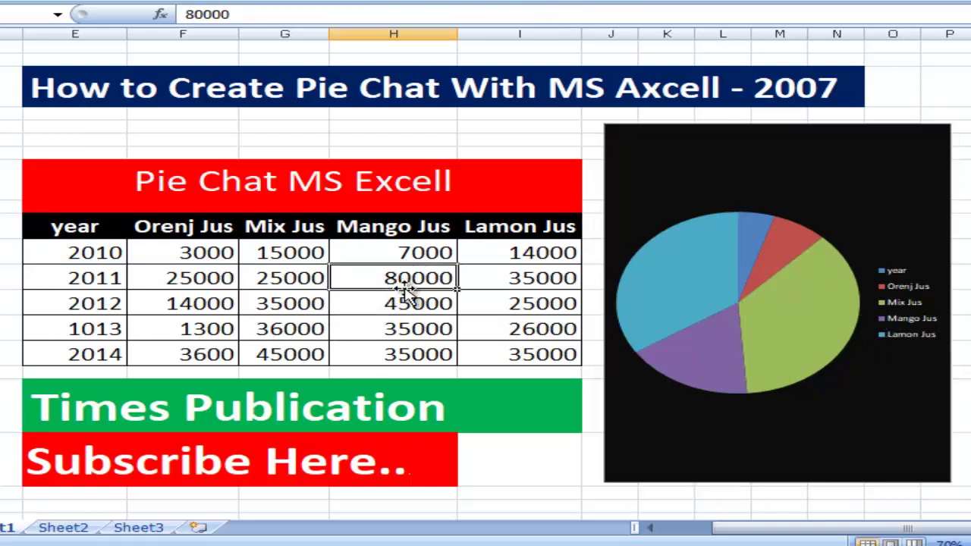
click(408, 303)
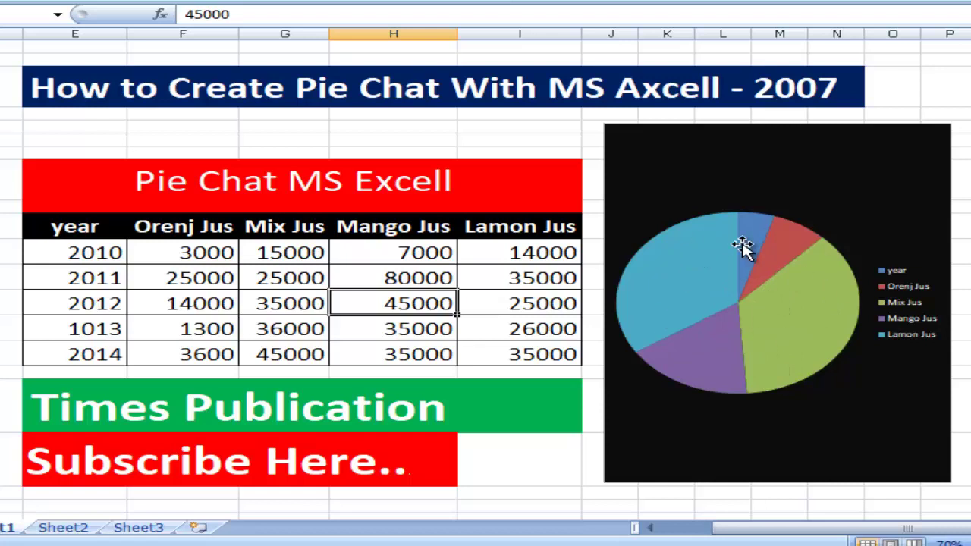
Step: Stretch the chart legend up, left and taller to spread its five entries
click(784, 336)
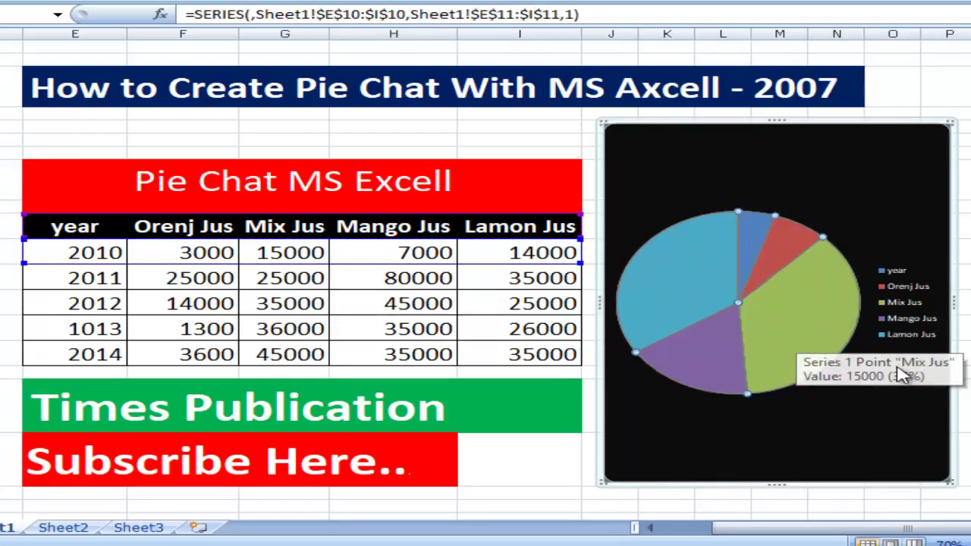
click(899, 302)
drag(872, 262, 854, 224)
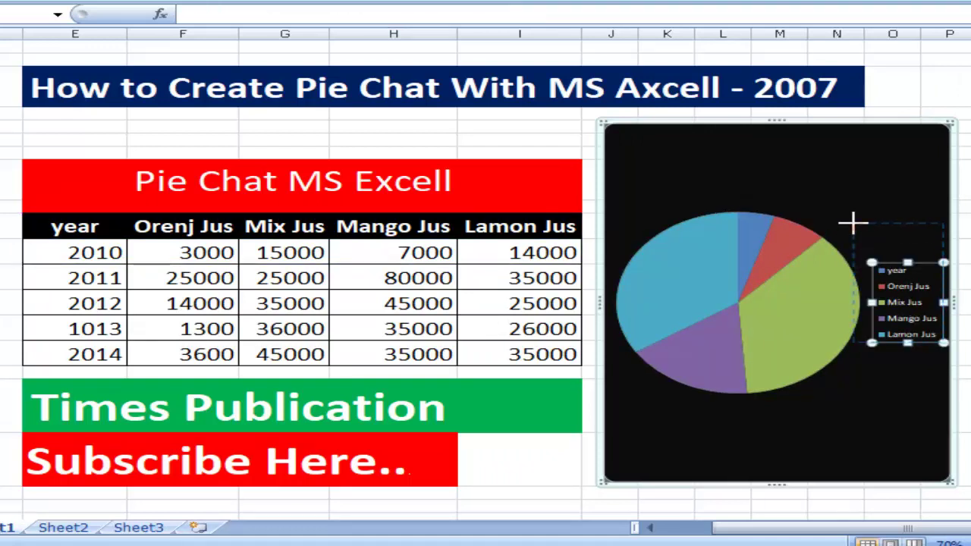
drag(900, 354, 900, 379)
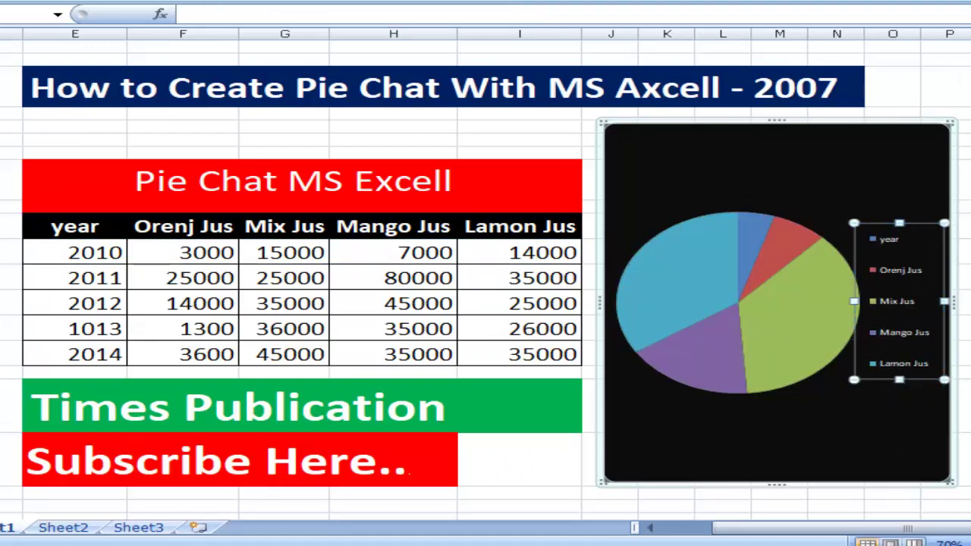
key(Escape)
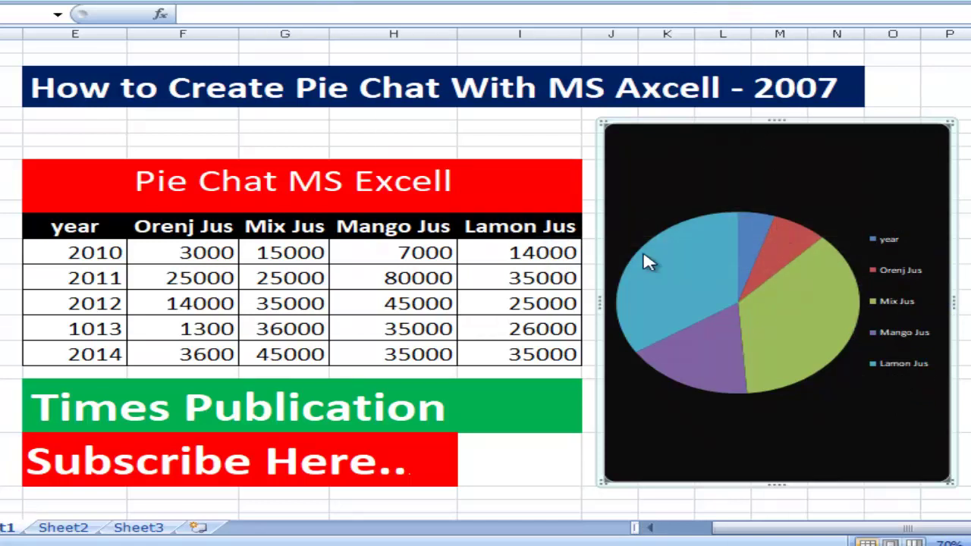
Step: Change the Mix Jus 2010 value from 15000 to 150
click(280, 248)
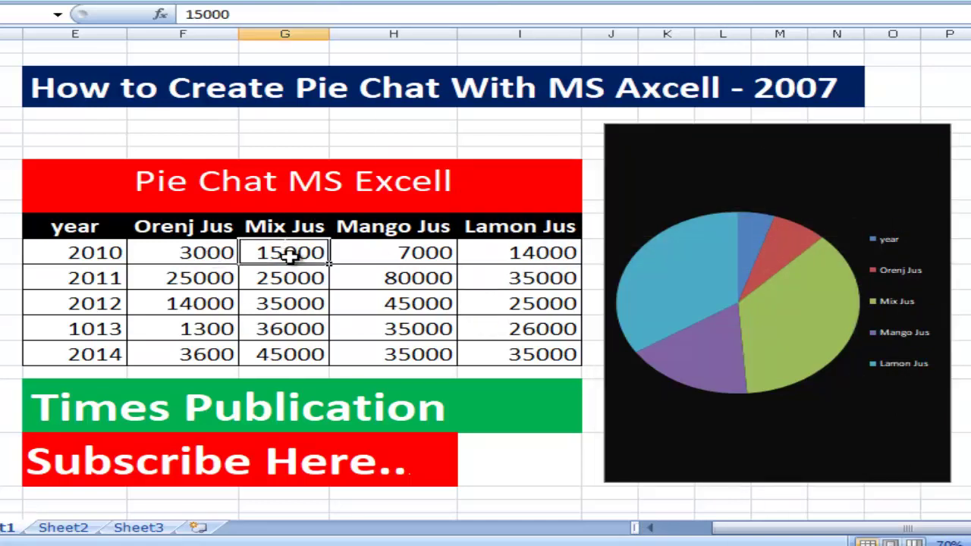
double_click(292, 252)
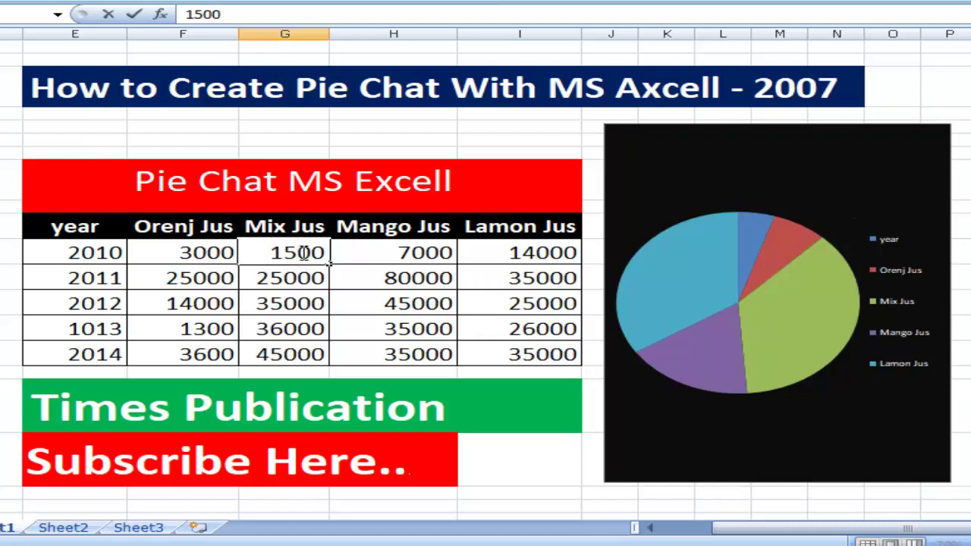
key(BackSpace)
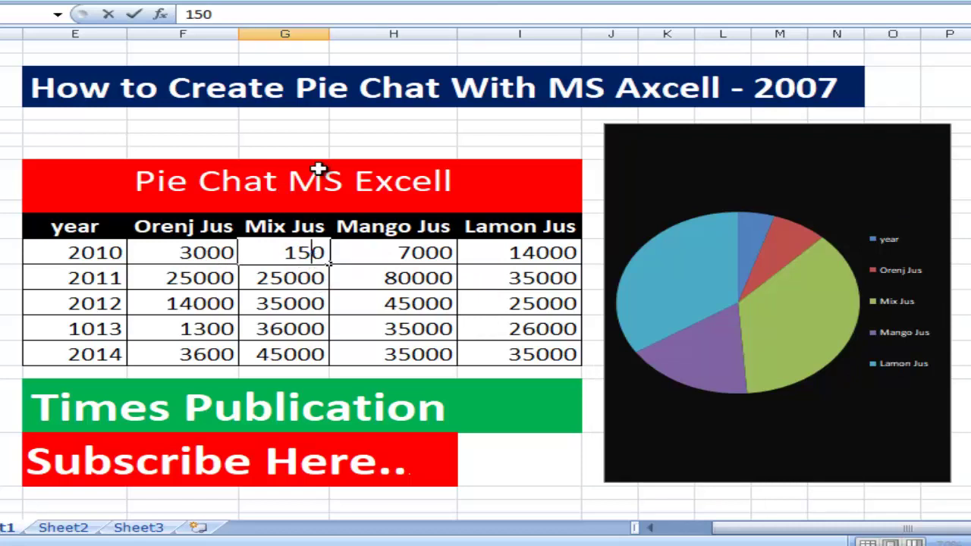
click(779, 434)
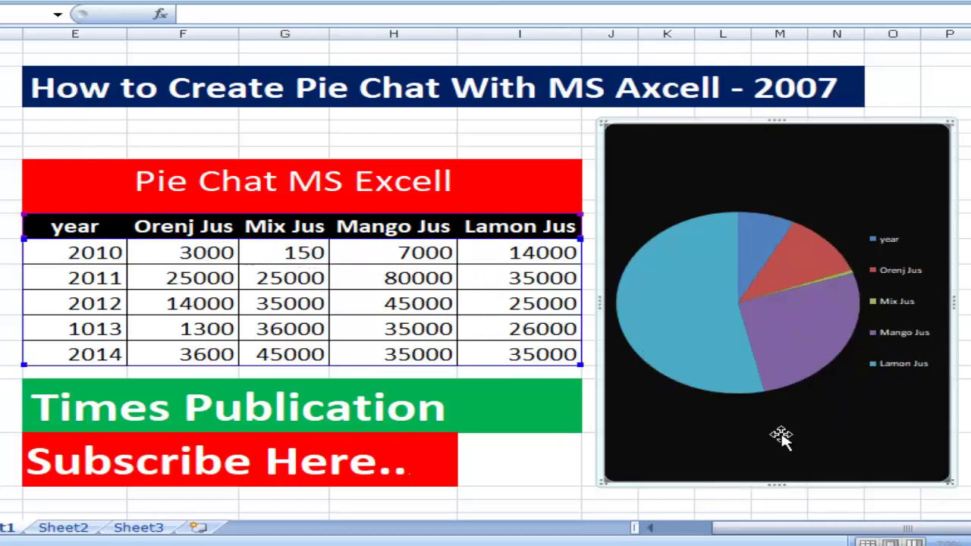
Step: Check the pie's Mango Jus slice and legend, then return to the table
click(675, 326)
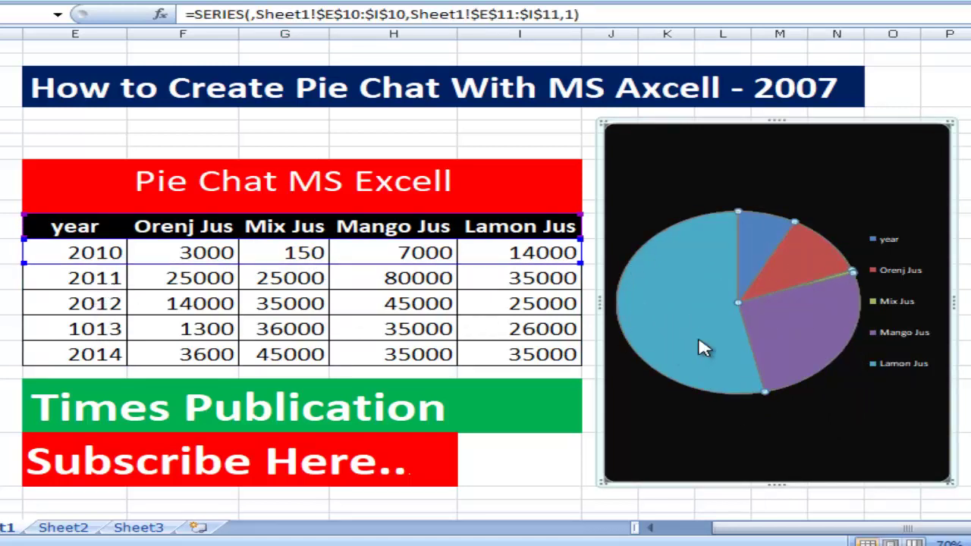
click(770, 351)
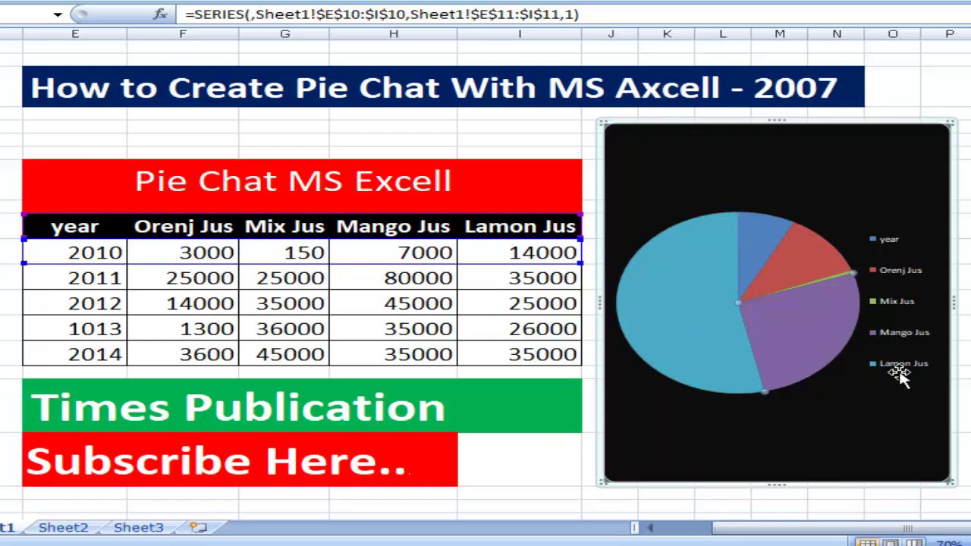
click(898, 362)
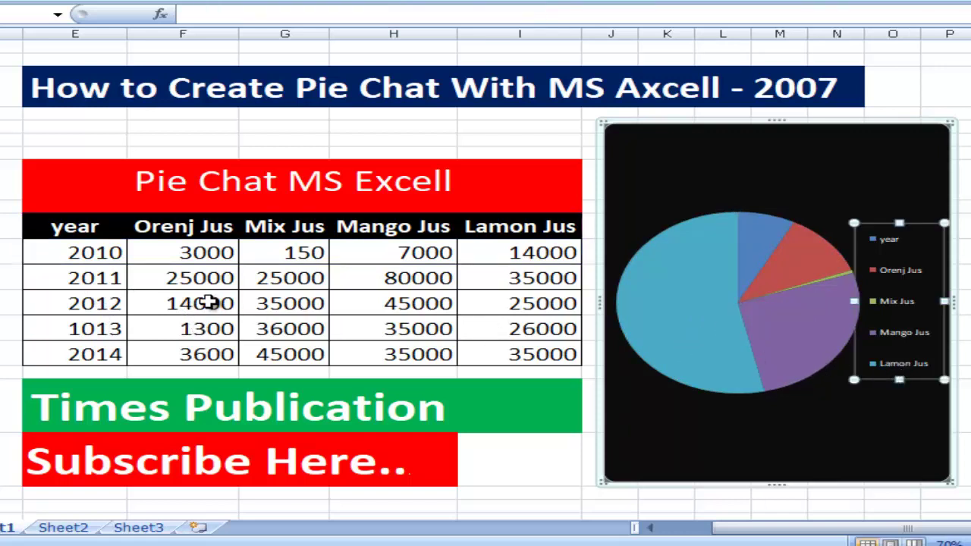
click(208, 302)
click(201, 248)
Step: Shorten Lamon Jus 2012 to 200 and Lamon Jus 2011 to 0
click(571, 245)
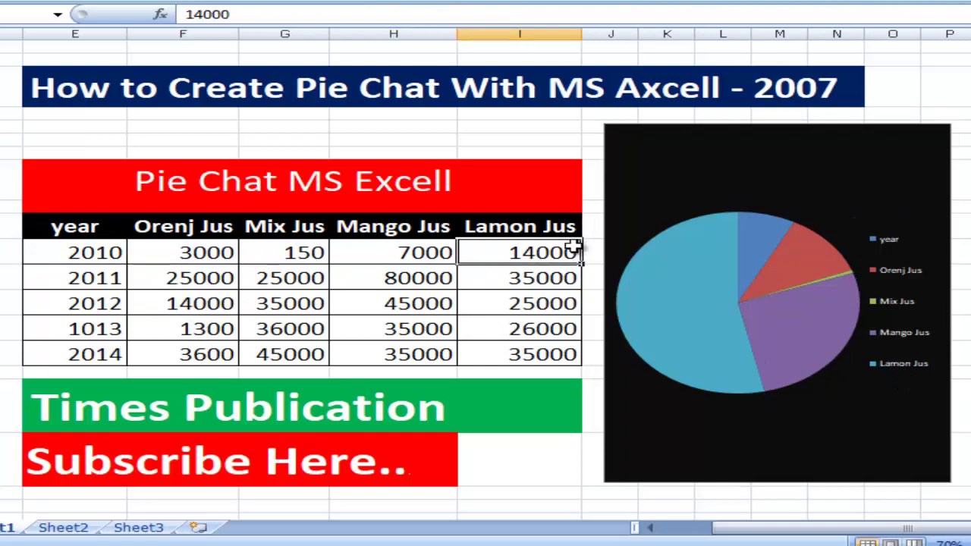
double_click(559, 303)
key(BackSpace)
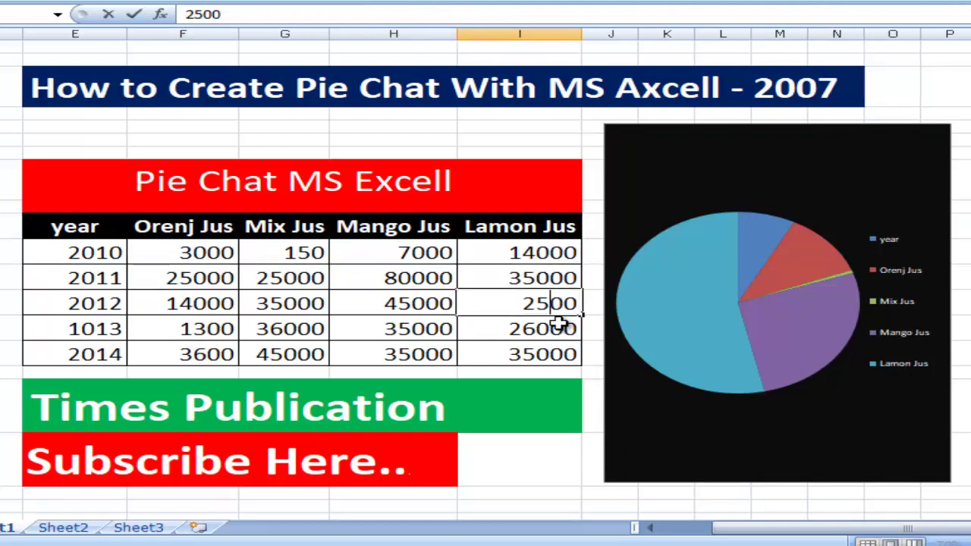
click(544, 269)
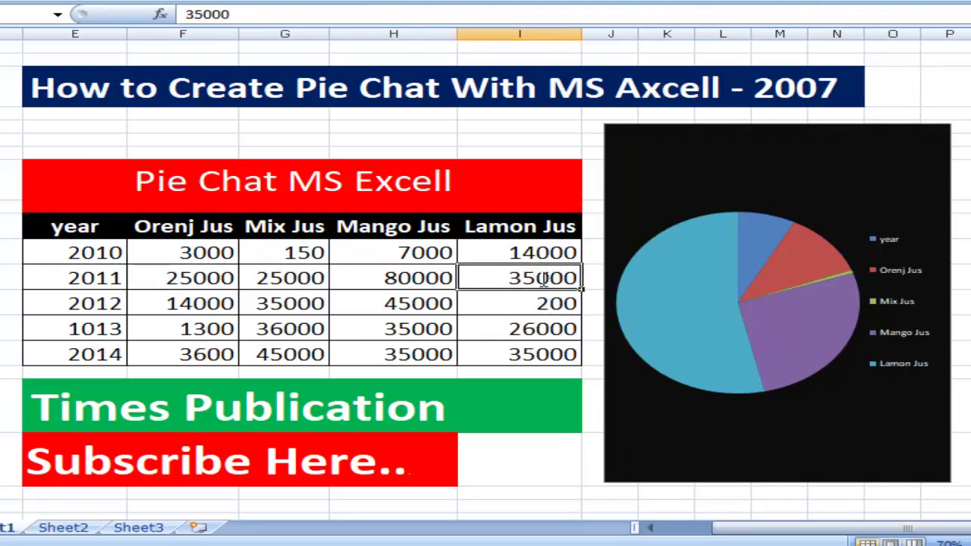
double_click(543, 280)
key(BackSpace)
key(BackSpace)
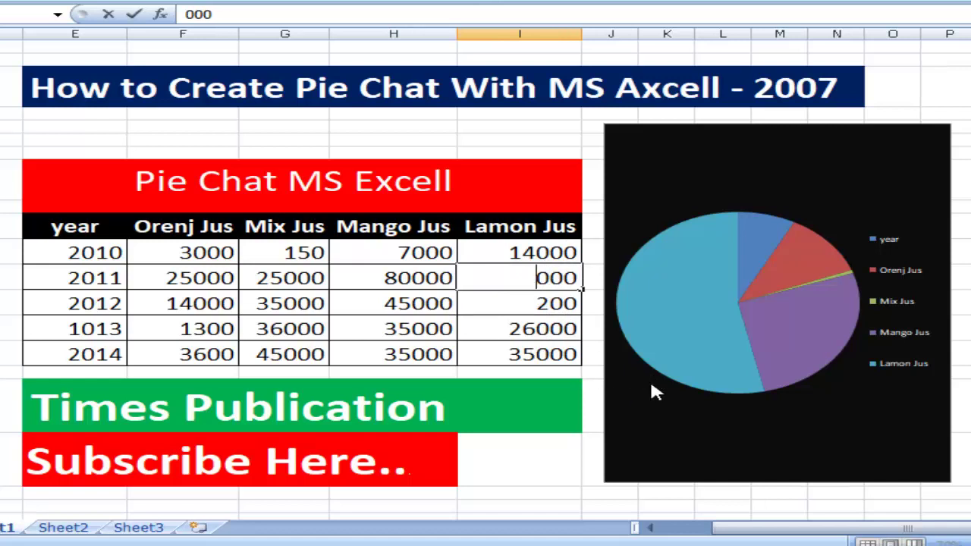
click(653, 392)
Step: Enter 'kl' for Lamon Jus 2014 and revise Lamon Jus 2011 to 1110
click(545, 279)
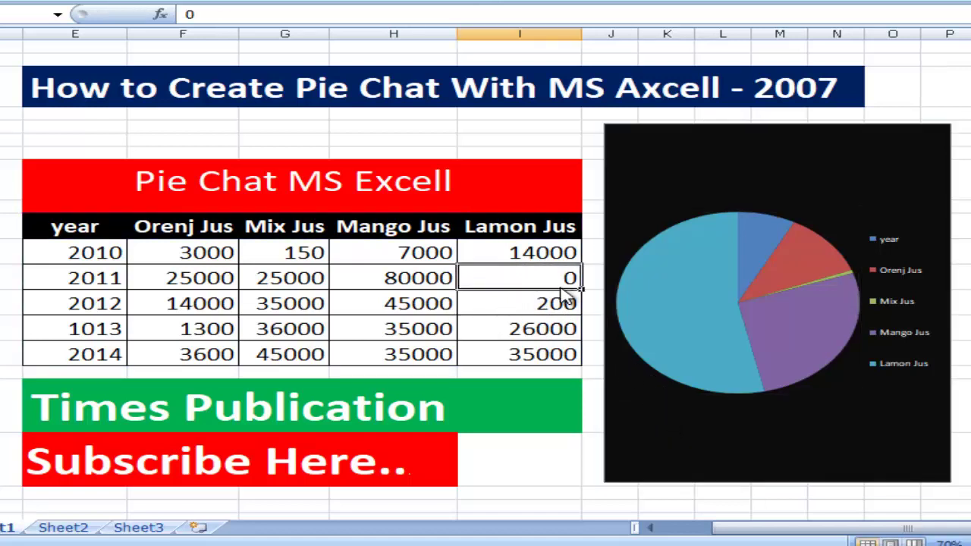
key(Down)
key(Down)
key(Down)
text(kl)
click(544, 278)
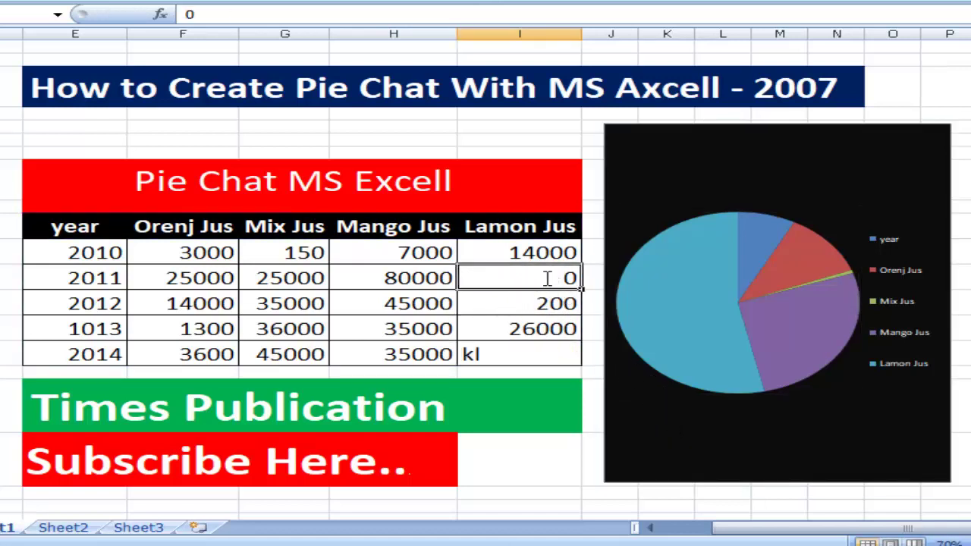
double_click(568, 278)
text(;)
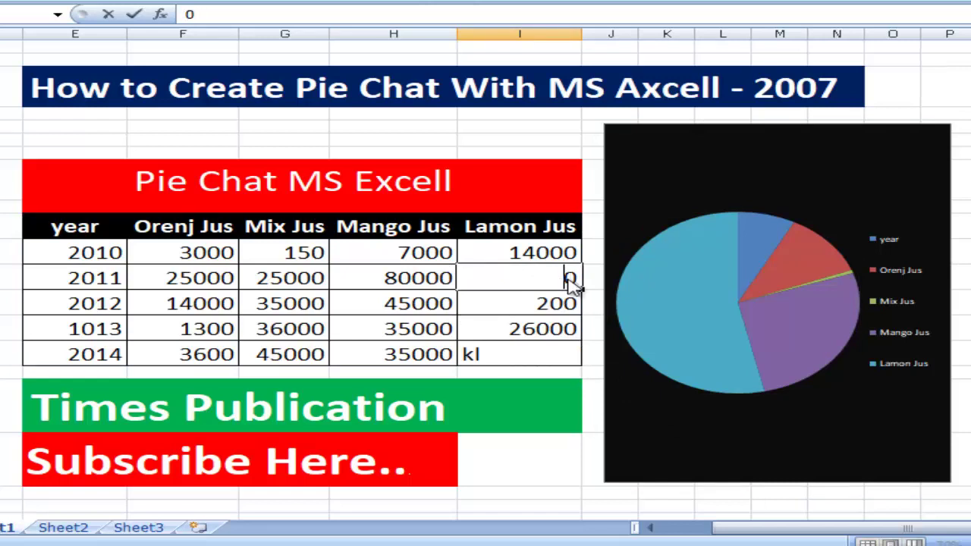
text(1110)
click(546, 322)
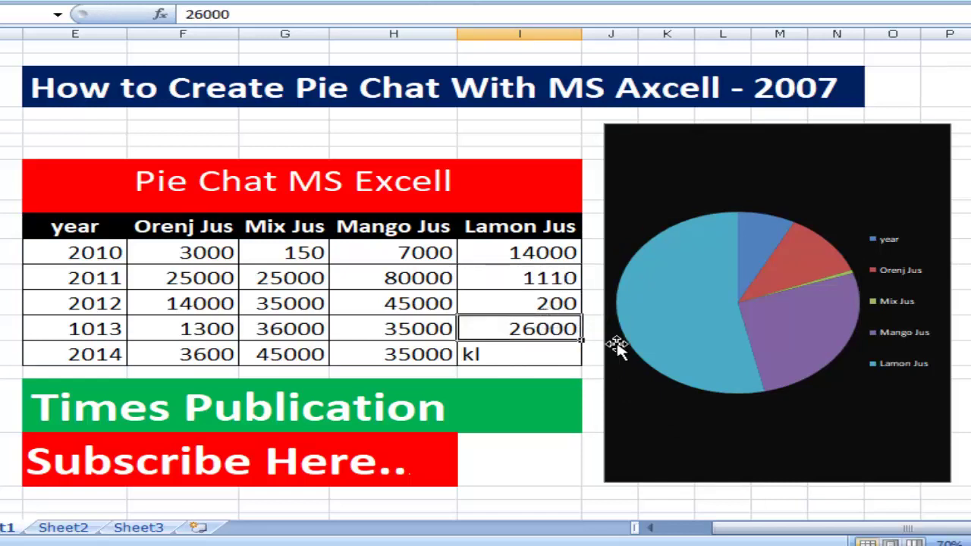
click(617, 347)
click(94, 304)
Step: Append 44 to the 2011 Lamon Jus value
click(709, 322)
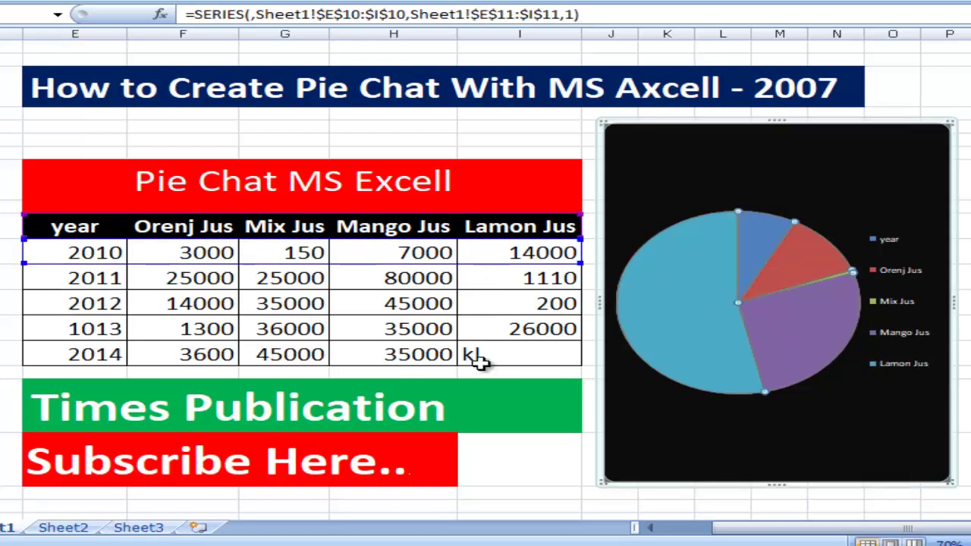
click(554, 302)
click(559, 338)
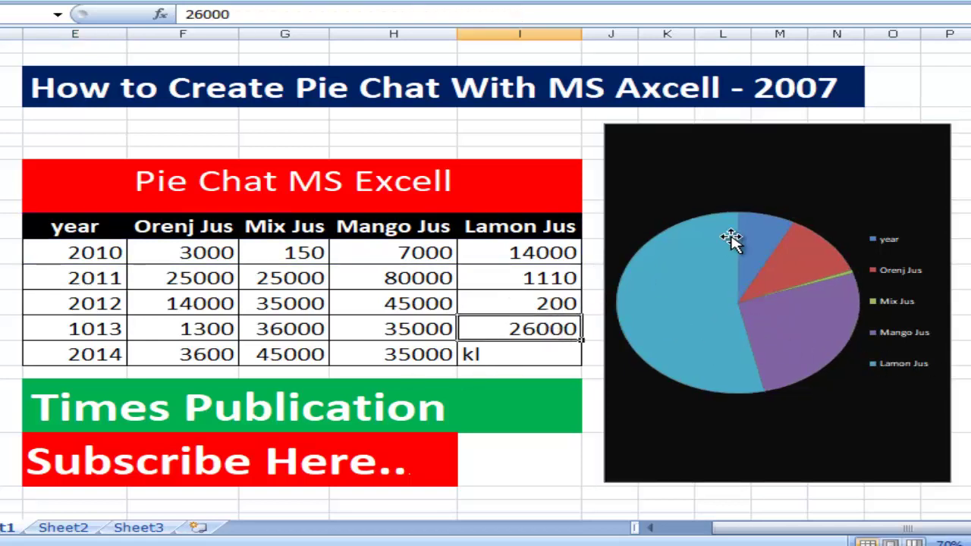
click(769, 236)
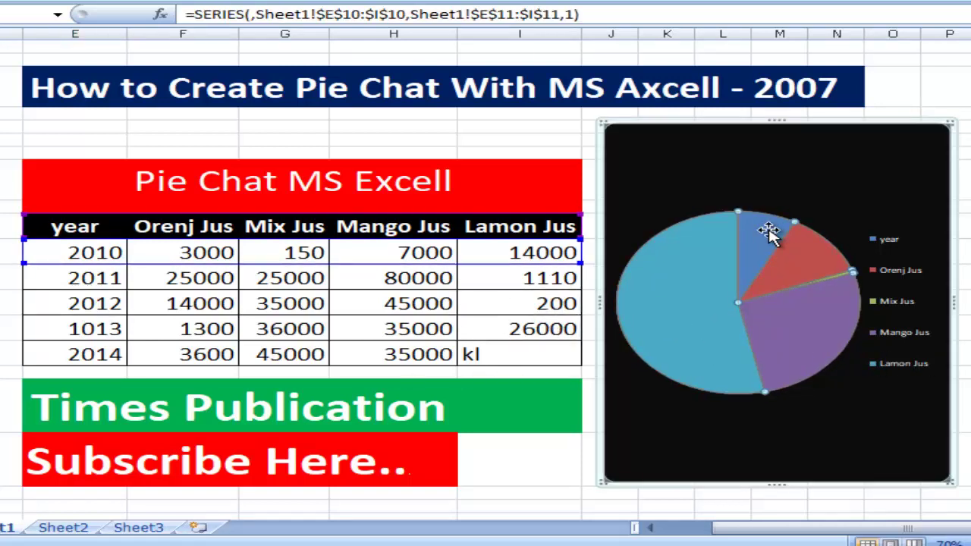
key(Escape)
double_click(506, 276)
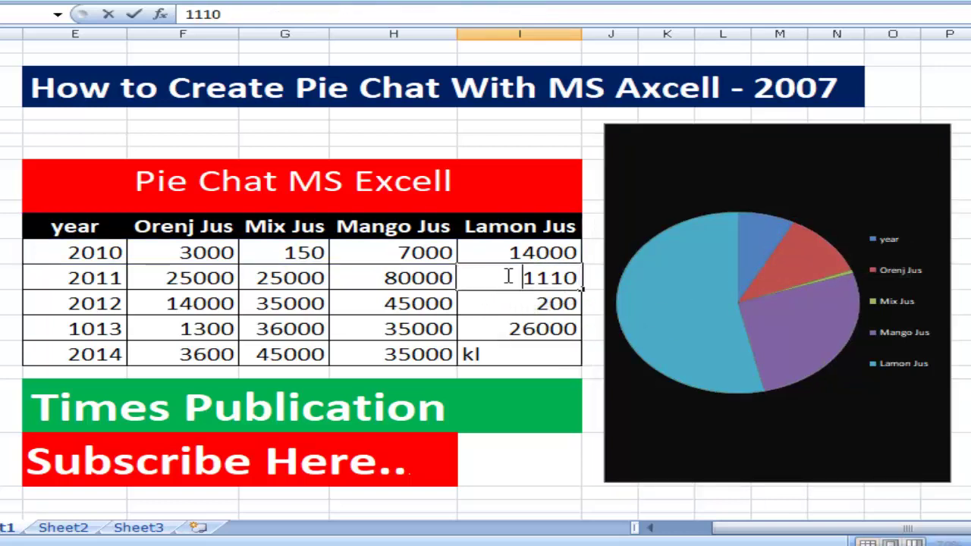
text(444)
click(692, 479)
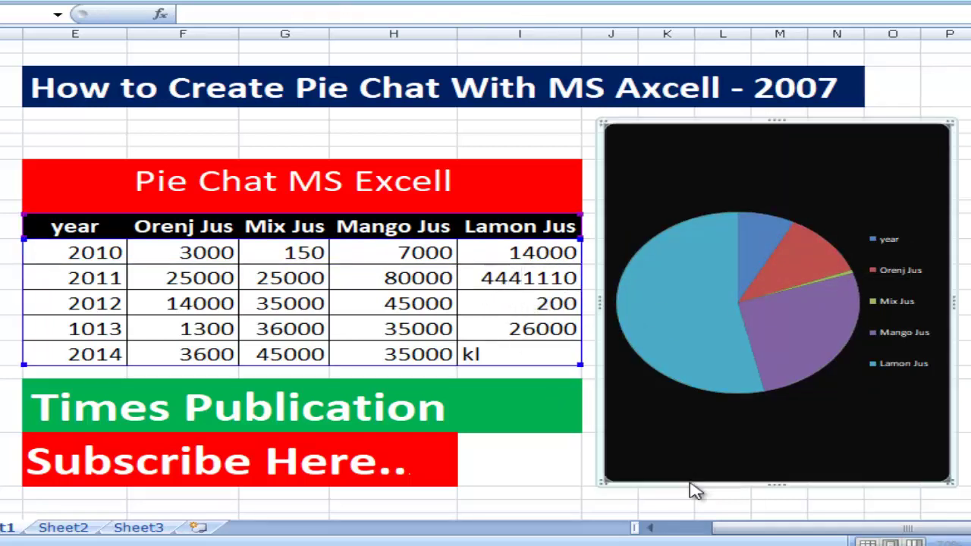
Step: Append 77 to the 2012 Lamon Jus value
click(519, 305)
click(814, 312)
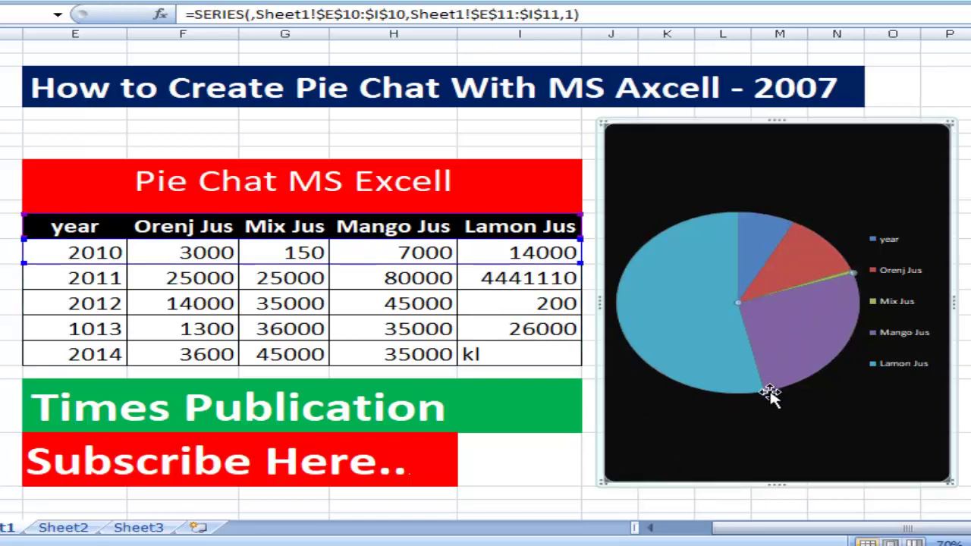
click(523, 305)
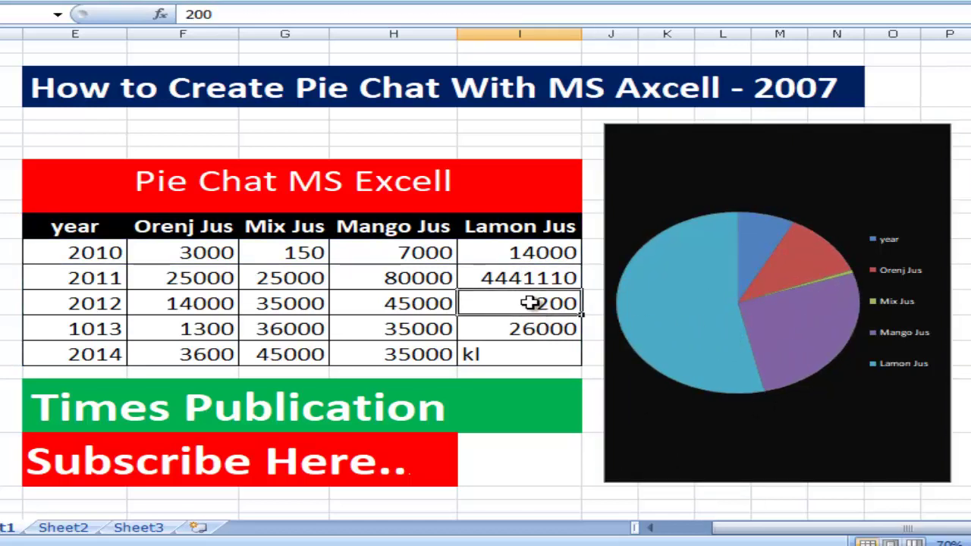
double_click(540, 306)
text(77)
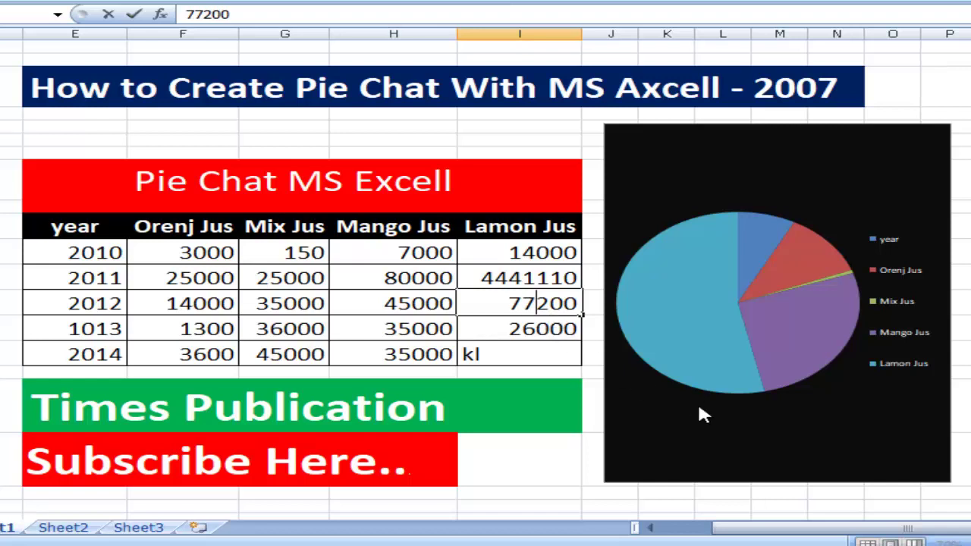
click(697, 410)
Step: Raise the 2012 Lamon Jus value further to 4477200
click(341, 309)
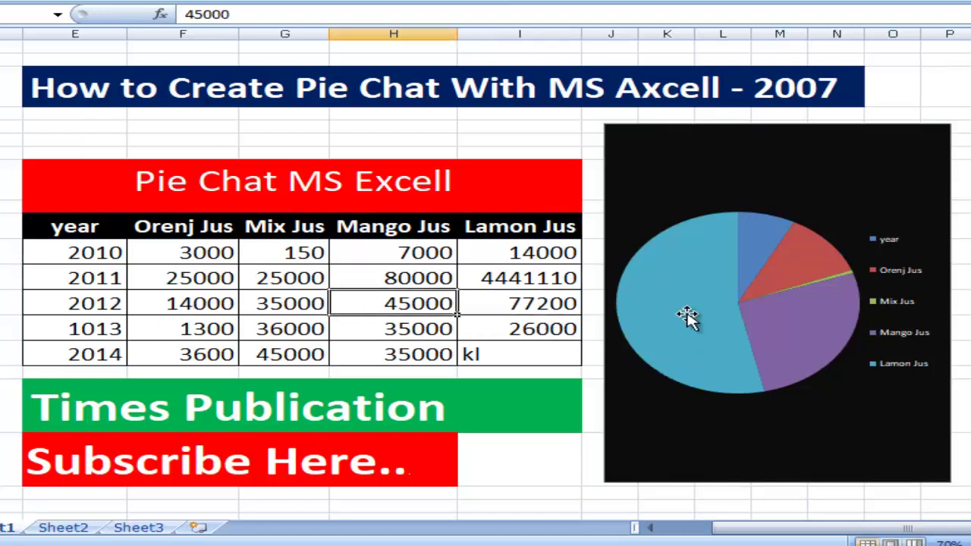
click(689, 316)
click(873, 303)
click(510, 151)
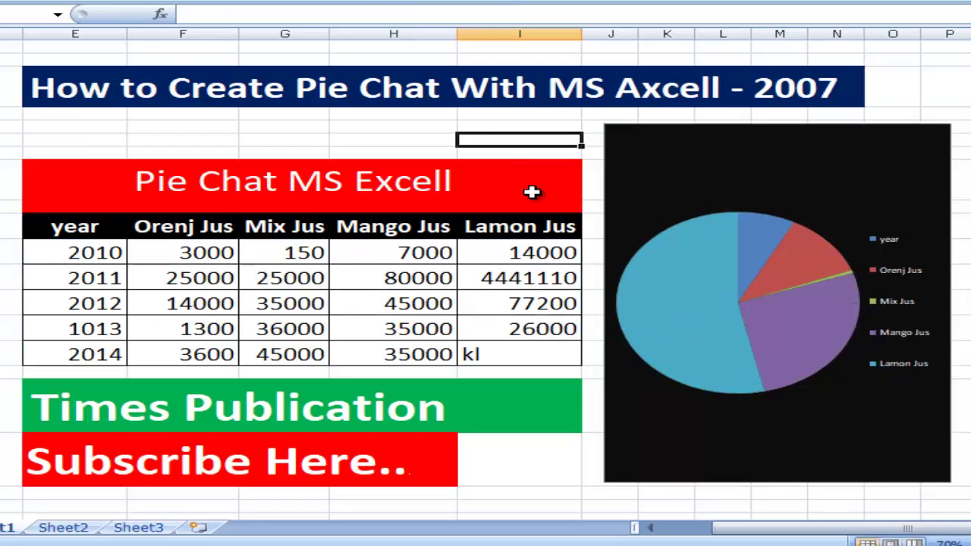
click(542, 254)
click(503, 299)
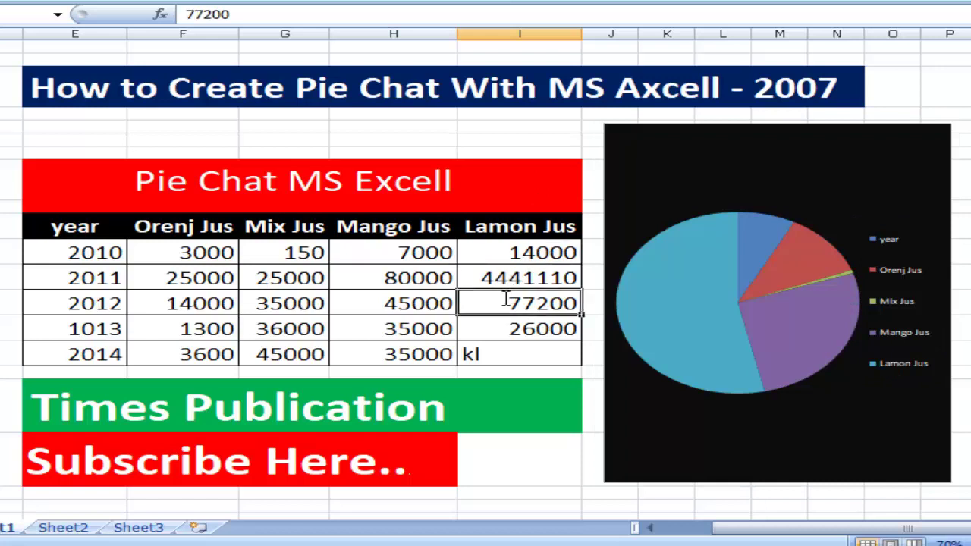
double_click(505, 300)
text(44)
click(646, 444)
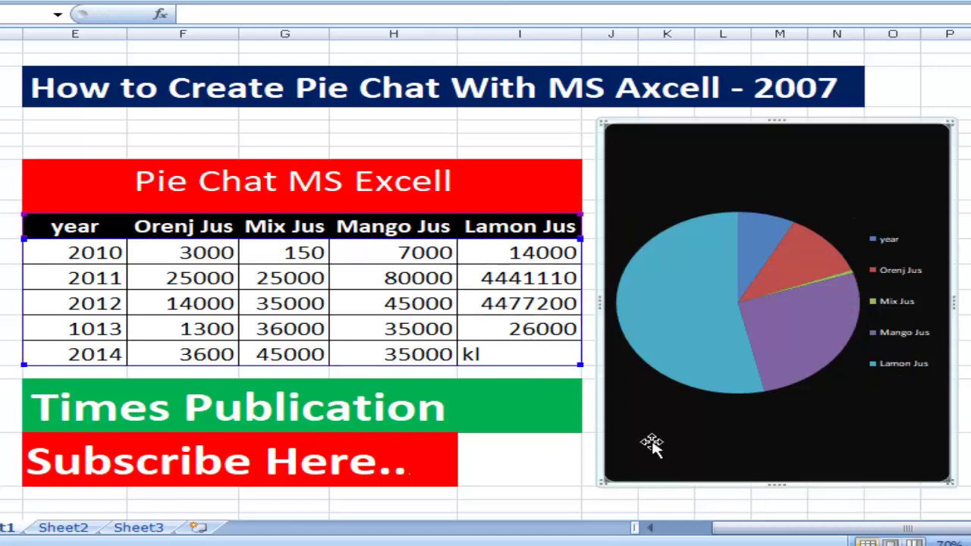
Step: Append 44 to the 2011 Mango Jus value
click(664, 364)
drag(402, 303, 402, 278)
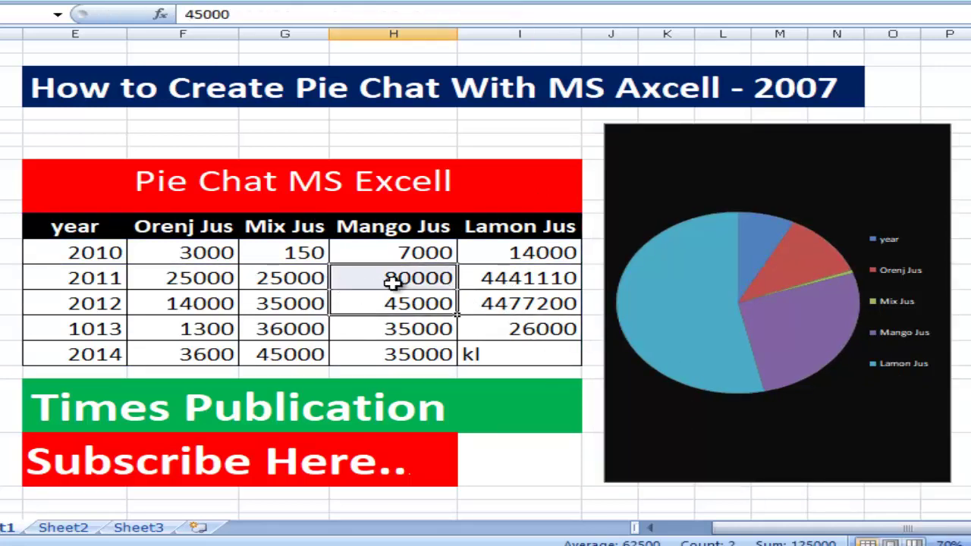
double_click(392, 282)
text(44)
click(394, 402)
Step: Replace the 'kl' entry for 2014 Lamon Jus with 4444
click(424, 354)
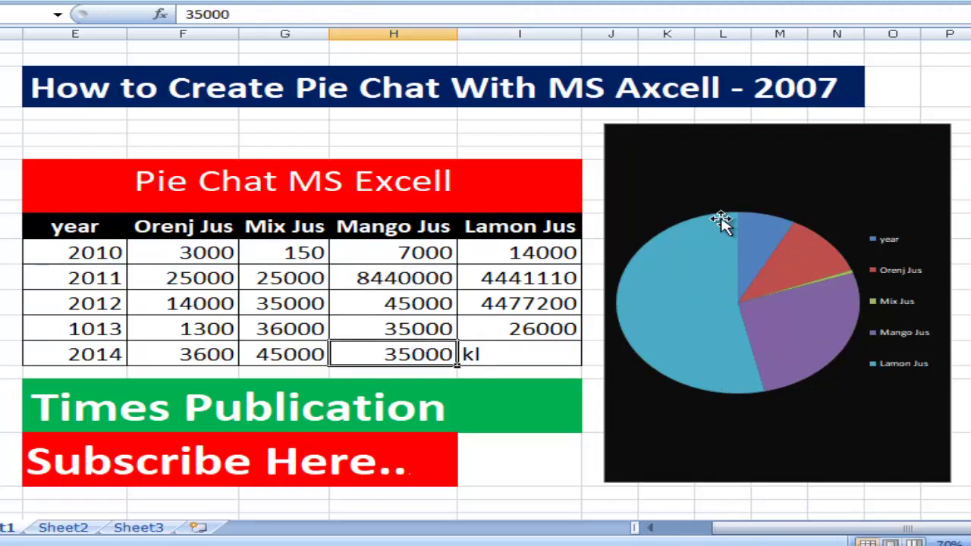
double_click(508, 363)
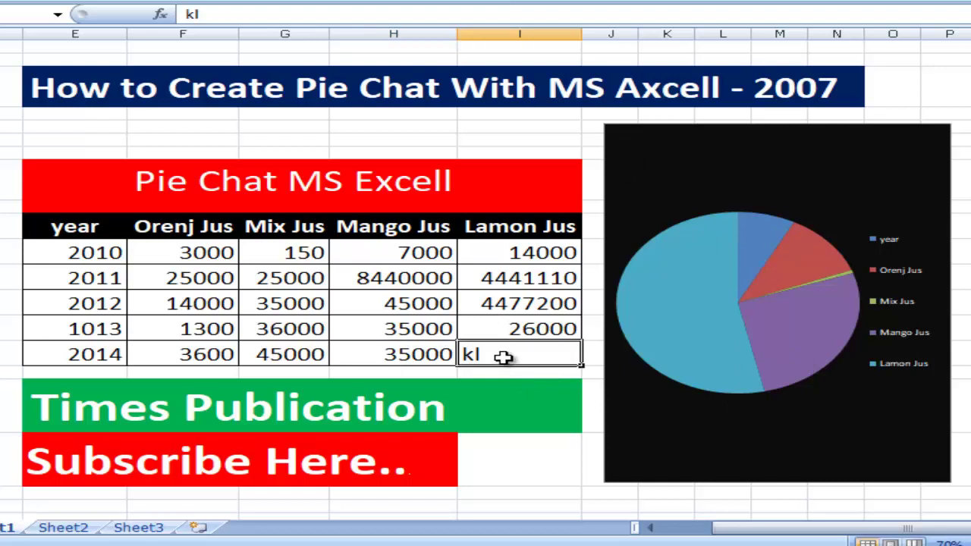
text(44)
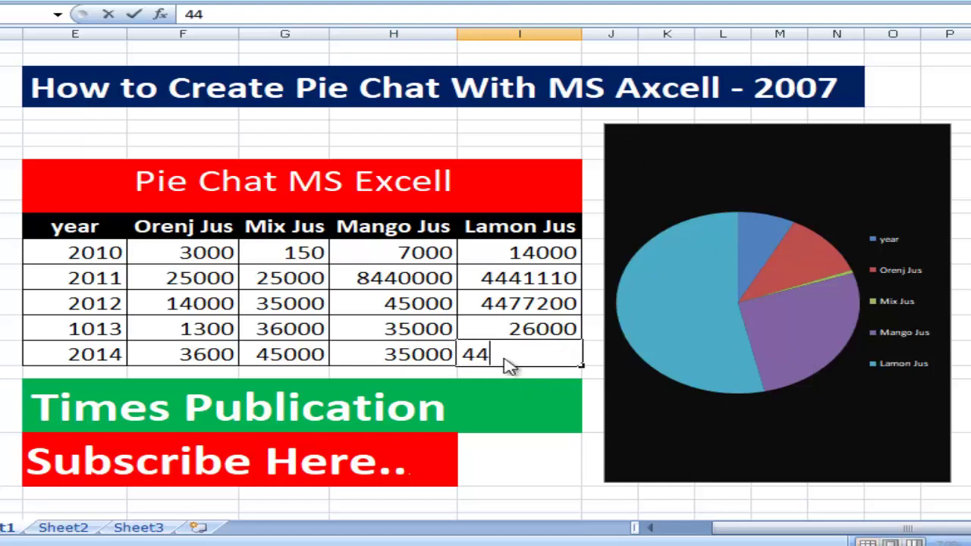
text(44)
click(521, 472)
click(514, 292)
click(516, 300)
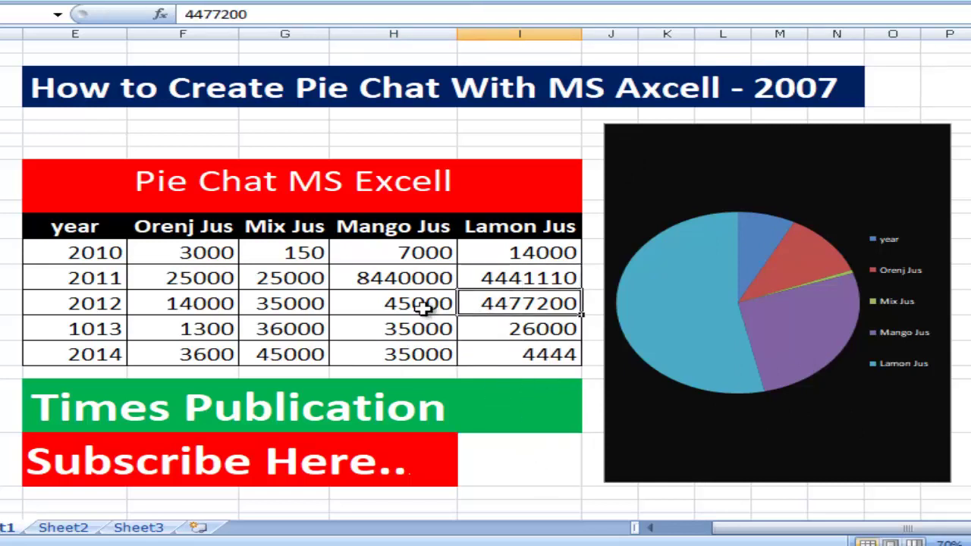
click(249, 278)
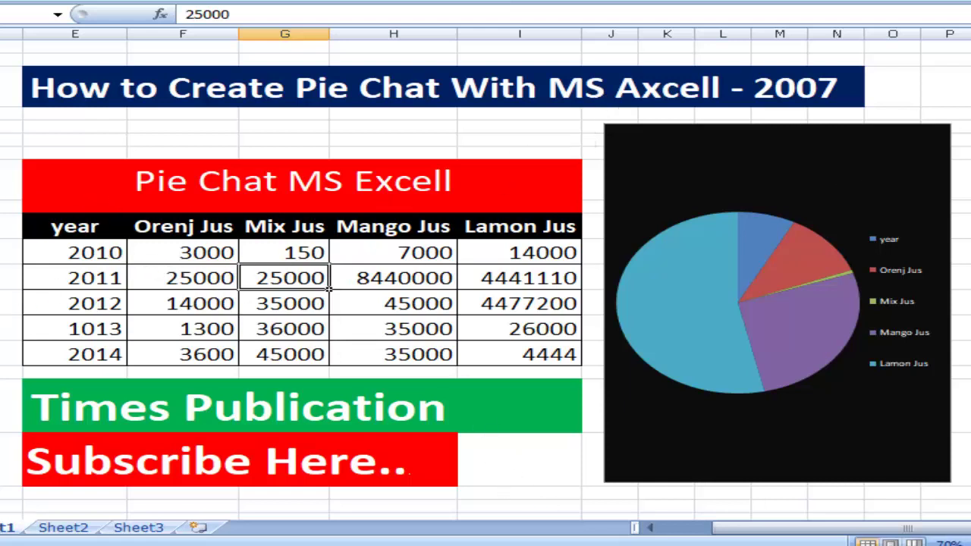
Step: Create a new blank workbook from the Office button's New command
key(alt+f)
key(n)
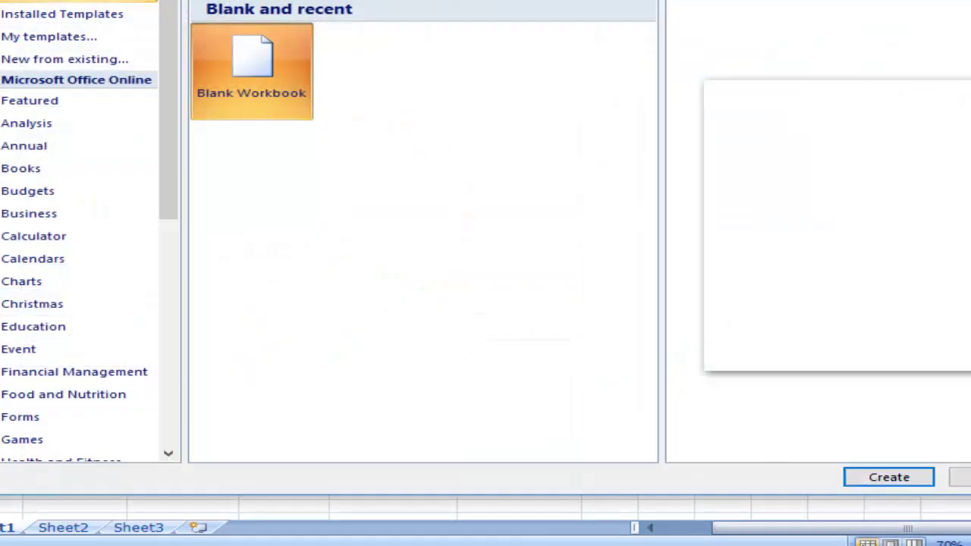
click(888, 477)
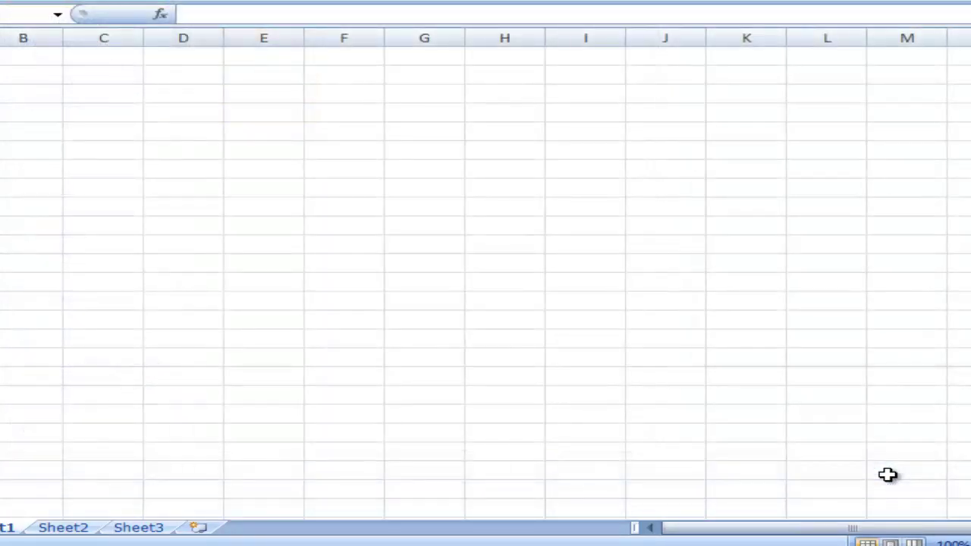
double_click(254, 154)
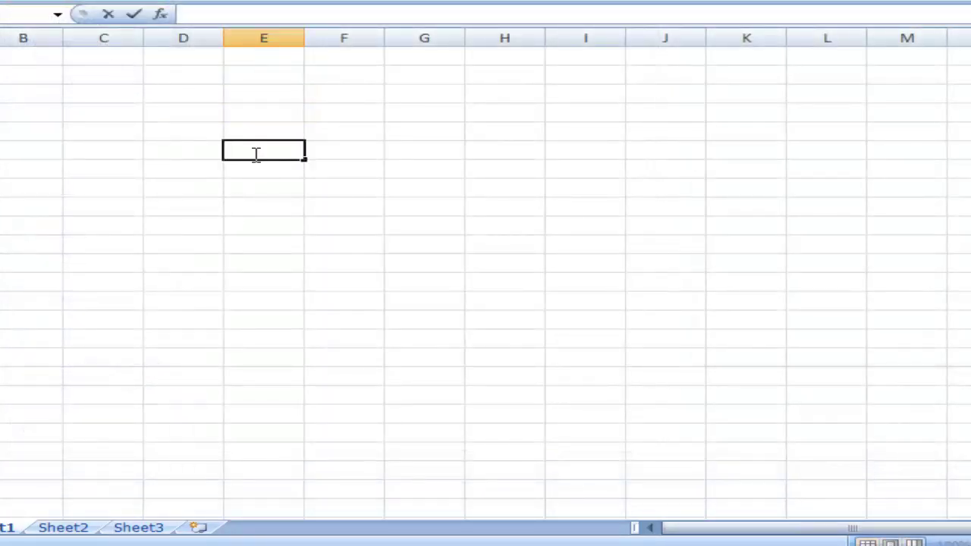
Step: Enter the 'Mango jus' header in column E
text(Mag)
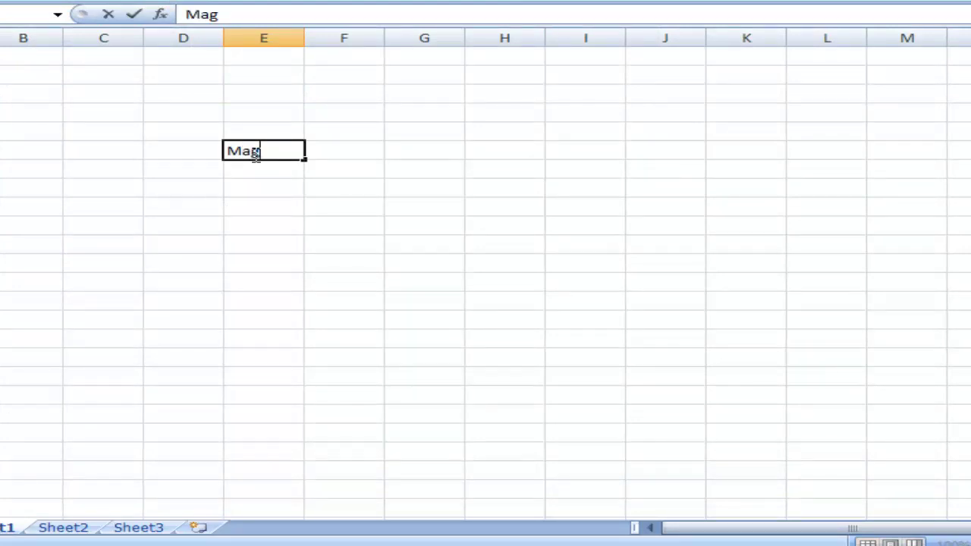
key(BackSpace)
text(ojus)
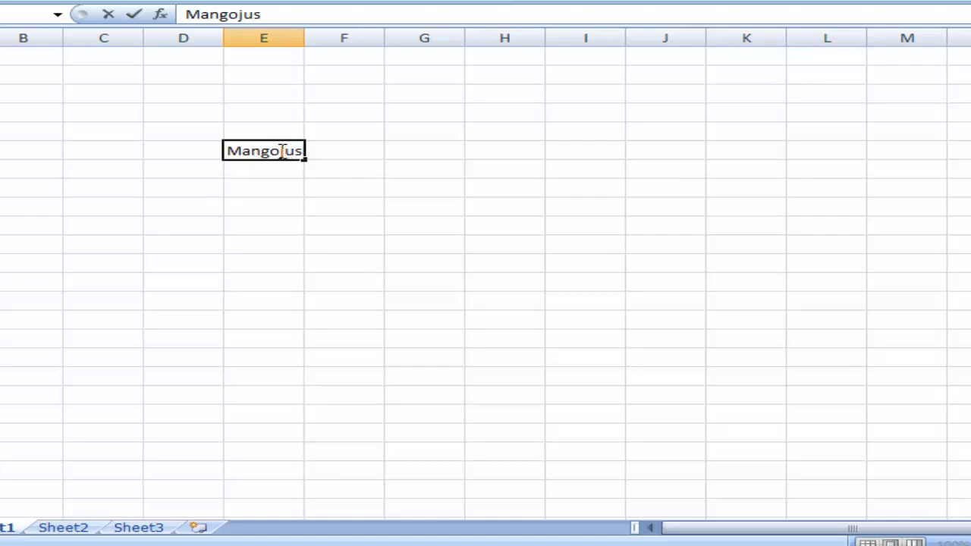
click(281, 151)
Step: Enter the 'orenge jus' header in column F
click(349, 153)
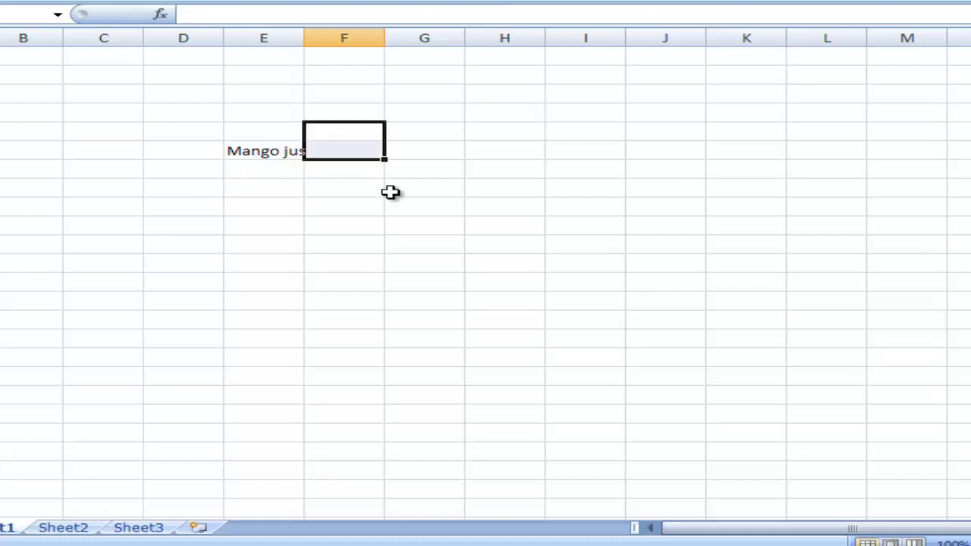
double_click(342, 150)
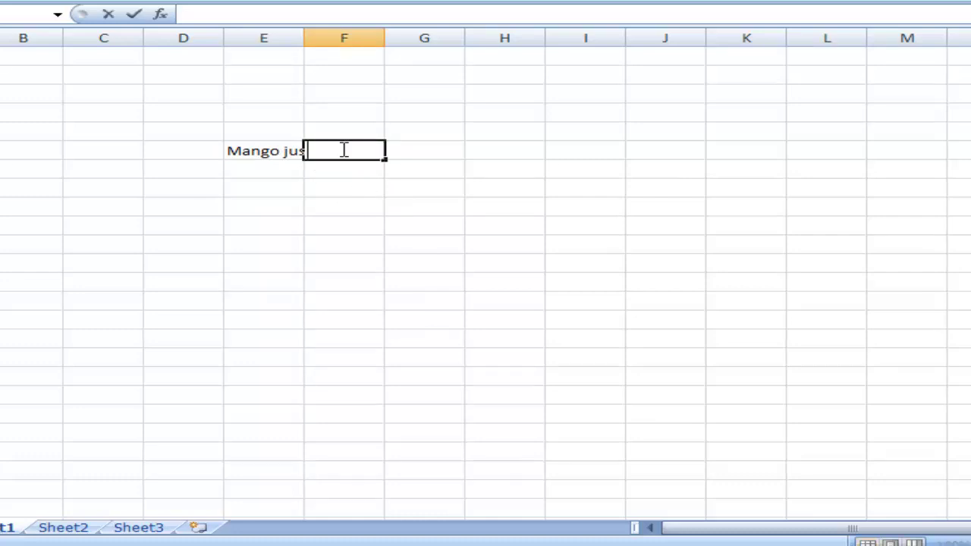
text(od)
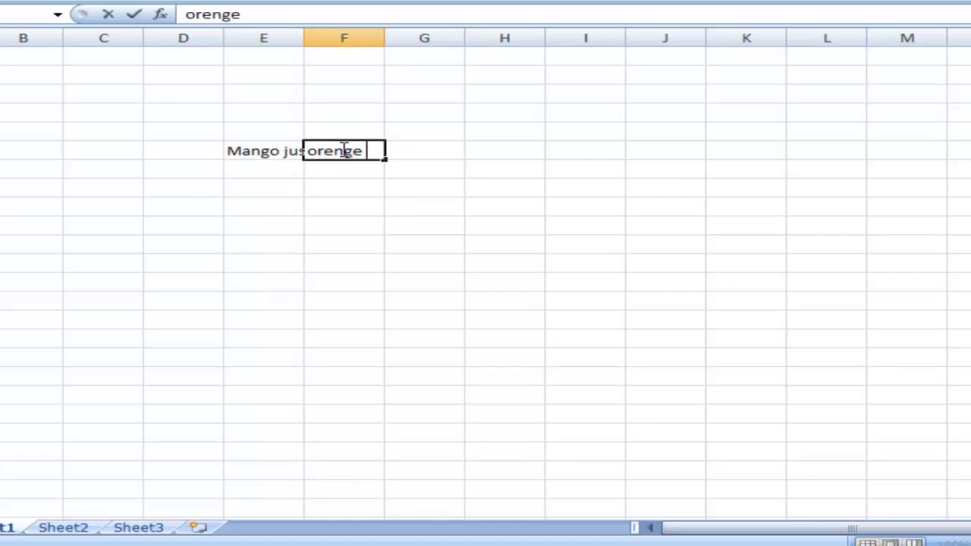
text(us)
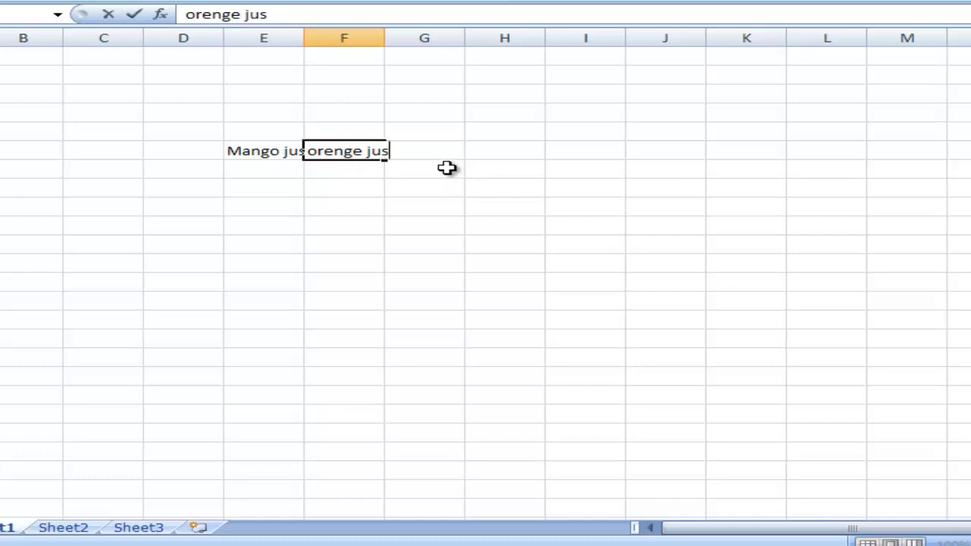
double_click(375, 151)
click(402, 209)
Step: Add the 'banana' and 'mix jus' headers in columns G and H
double_click(436, 150)
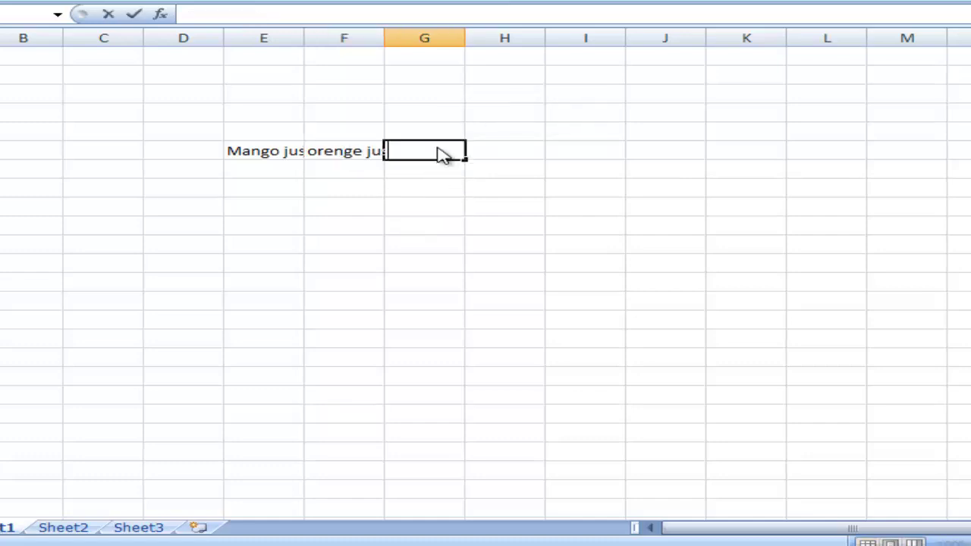
text(bana)
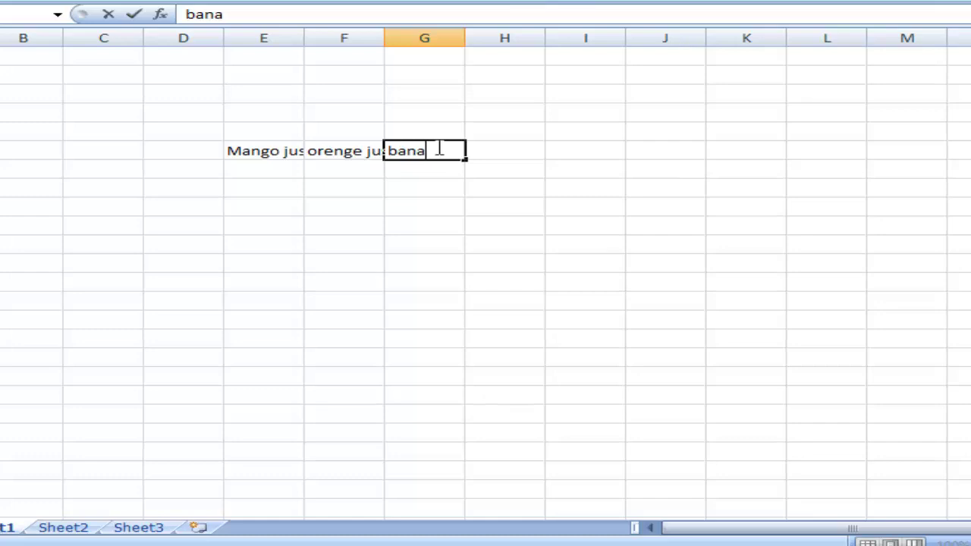
text(na)
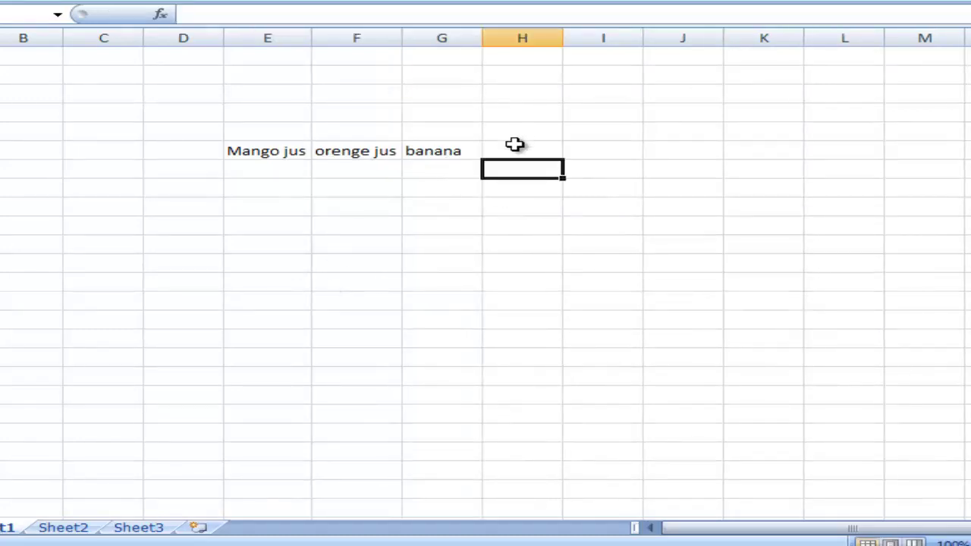
double_click(514, 152)
text(mix jus)
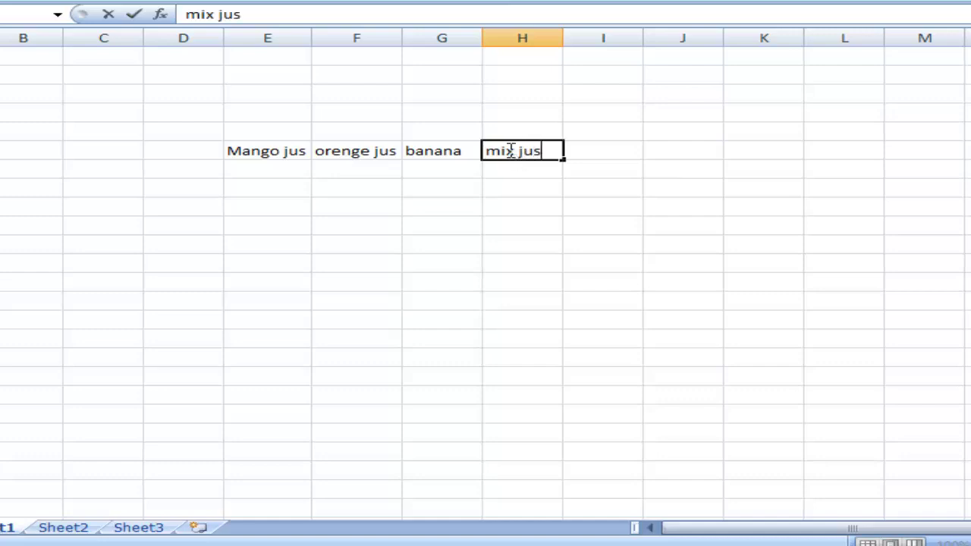
click(470, 336)
click(264, 151)
click(464, 156)
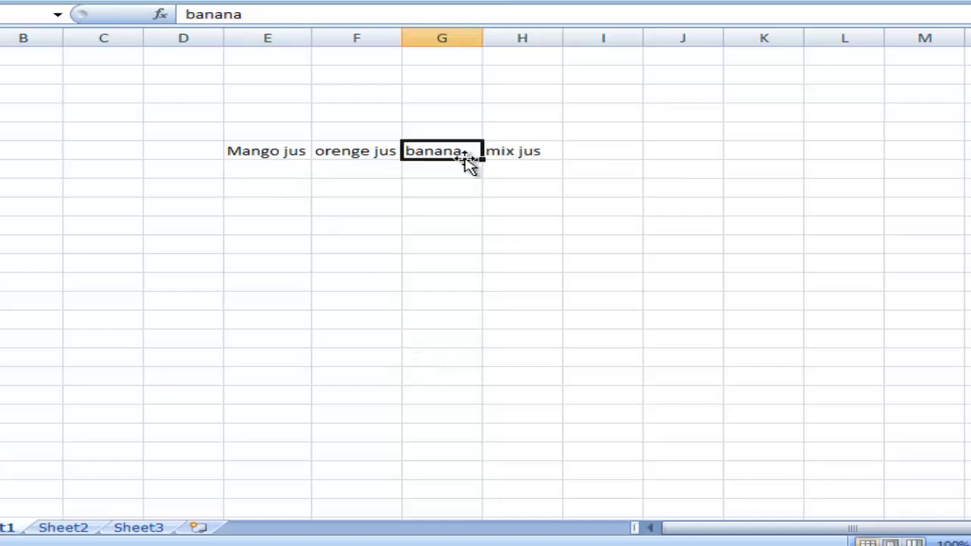
click(329, 200)
click(266, 172)
double_click(266, 171)
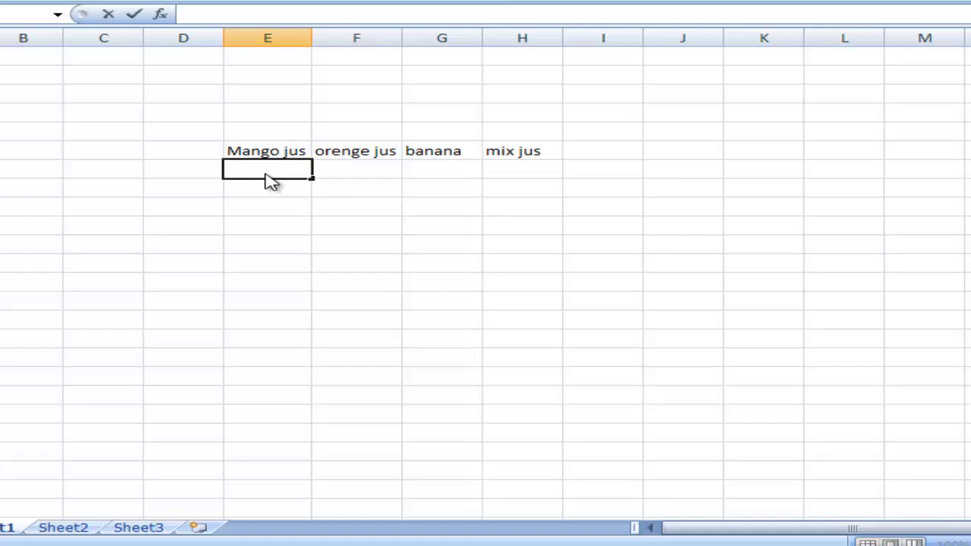
Step: Fill the Mango jus column with 600, 3500, 2500 and 2500
double_click(267, 173)
text(00)
key(Return)
text(35)
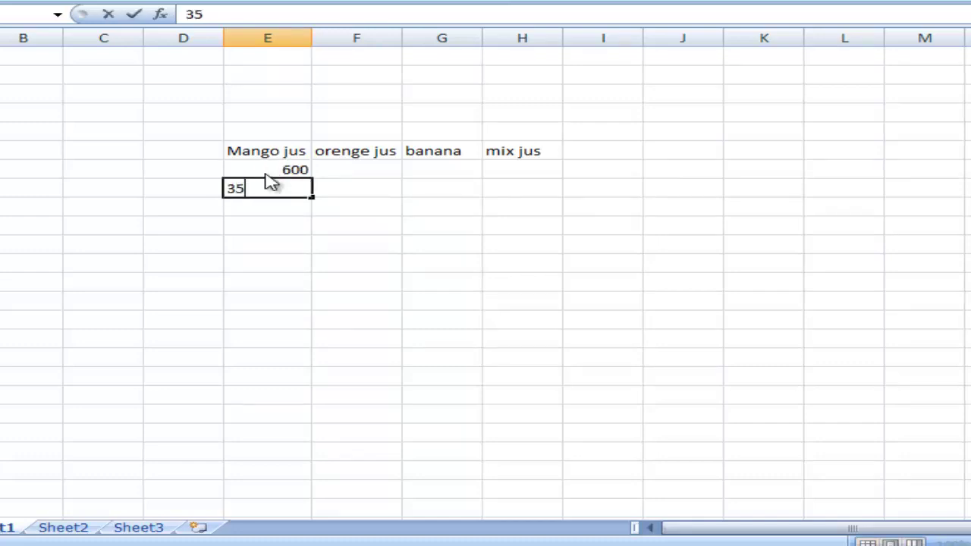
text(00)
key(Return)
text(25)
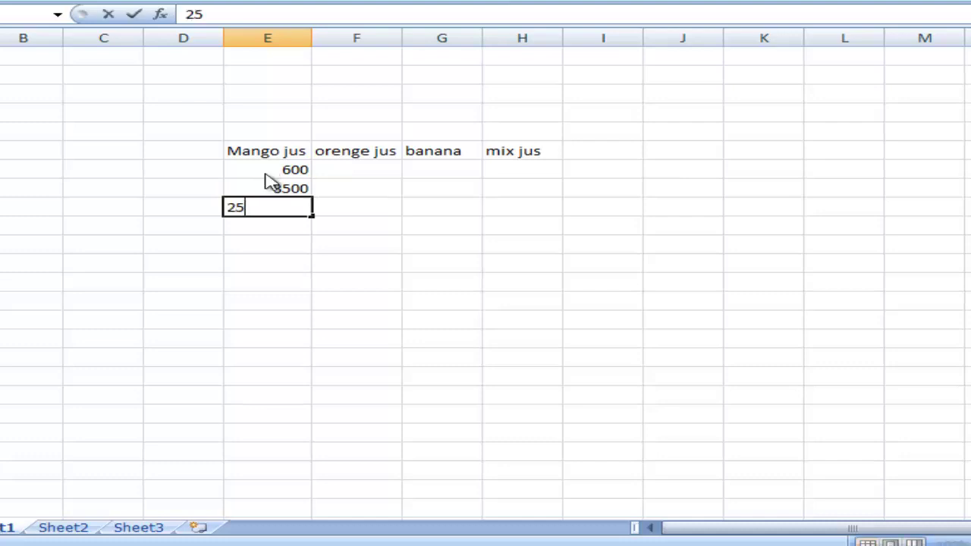
text(00)
key(Return)
text(250)
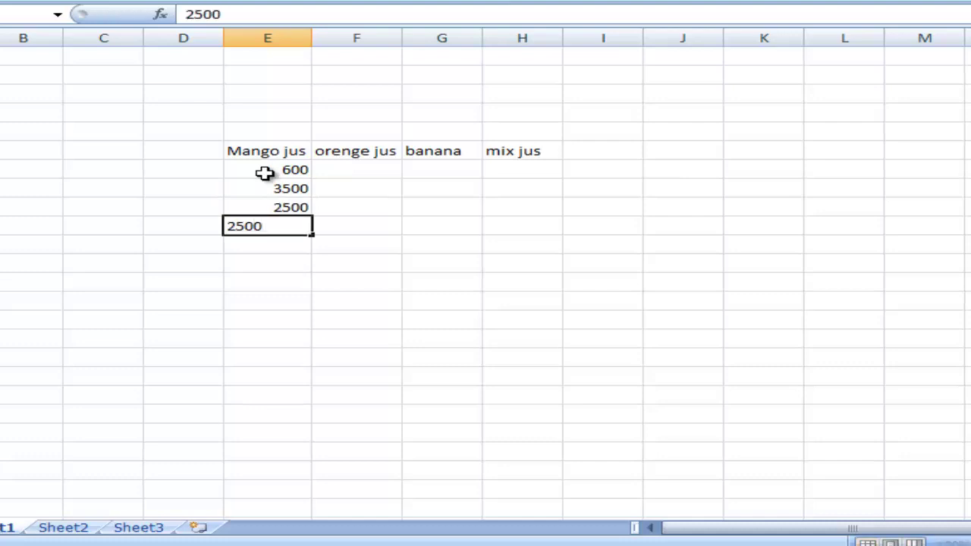
key(Return)
Step: Fill the orenge jus column with 45, 25, 3555 and 15000
double_click(360, 170)
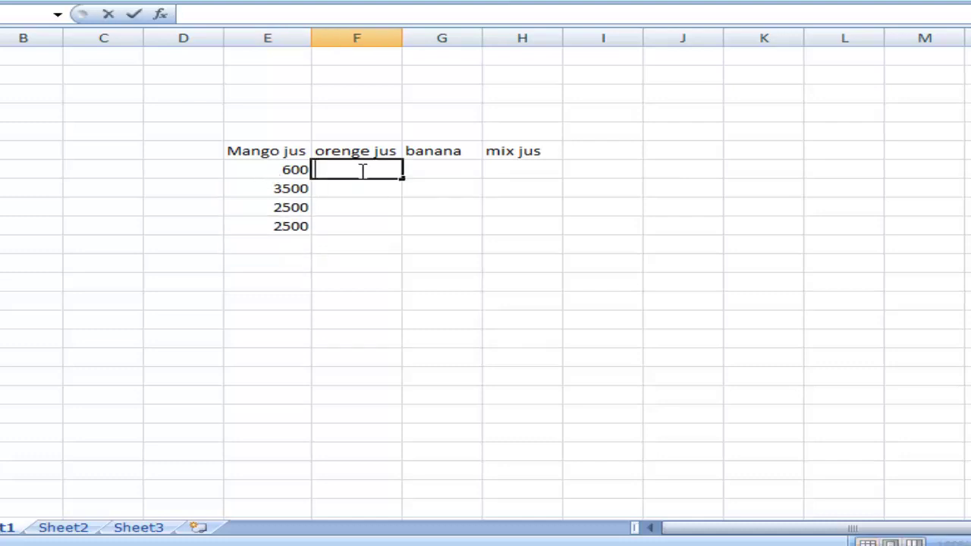
text(45)
key(Return)
text(25)
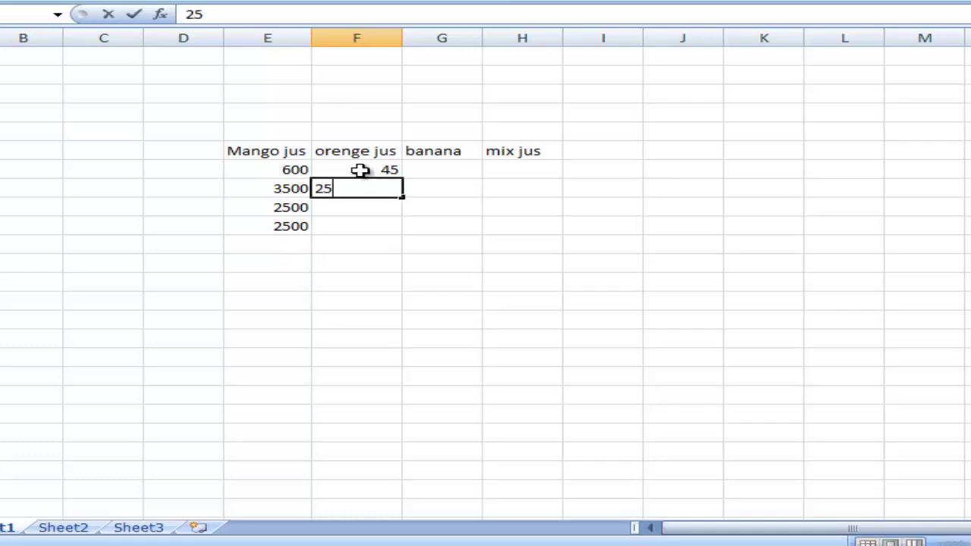
key(Return)
text(3)
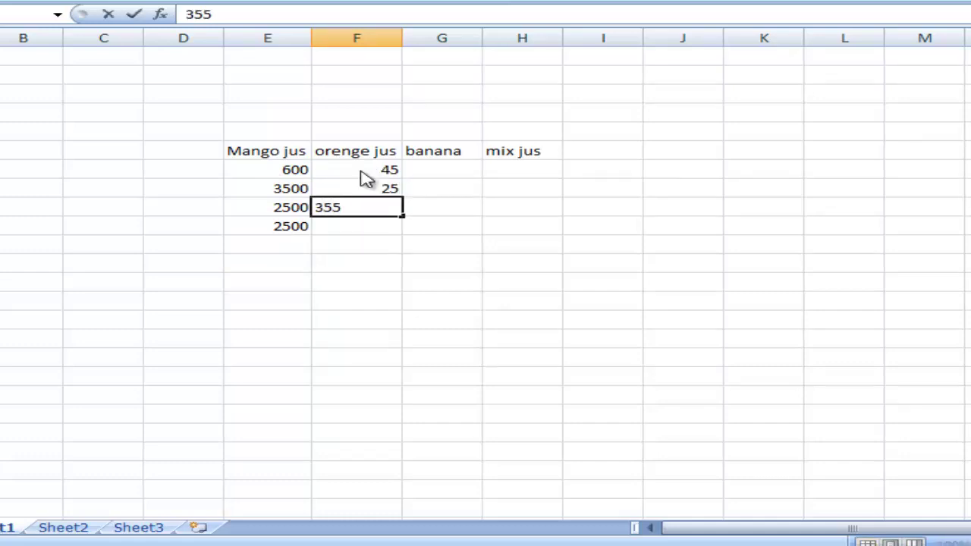
text(5)
key(Return)
text(15)
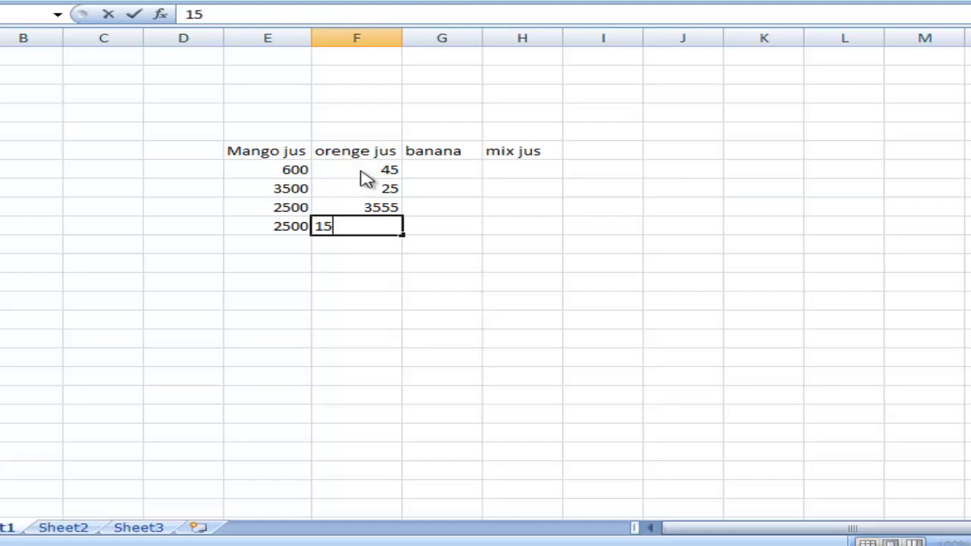
text(000)
key(Return)
Step: Fill the banana column with 4500, 35000, 25 and 35655
double_click(463, 169)
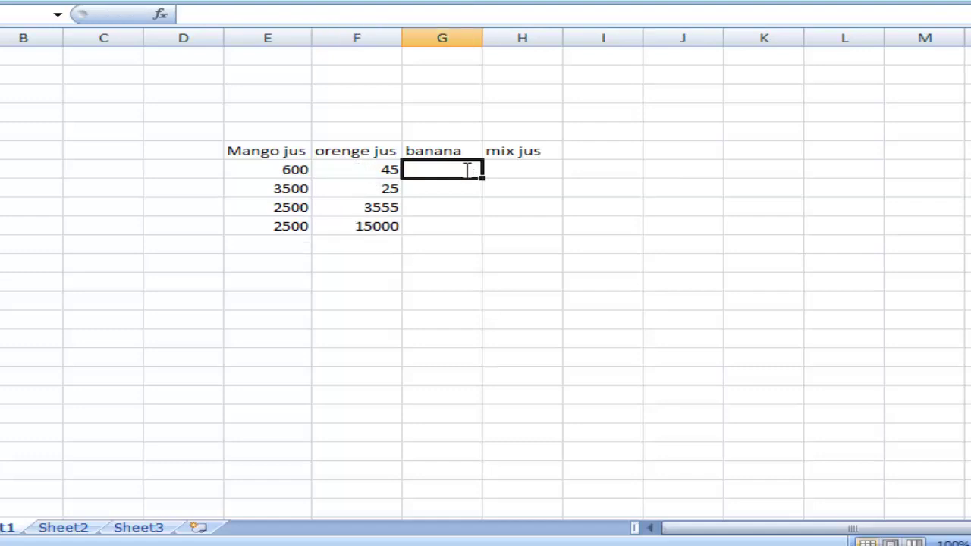
text(4500)
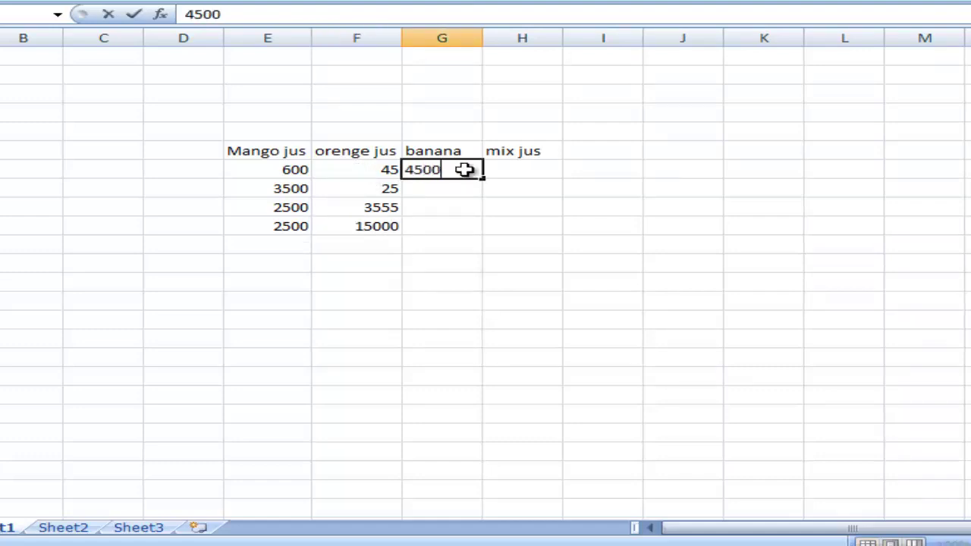
key(Return)
text(35000)
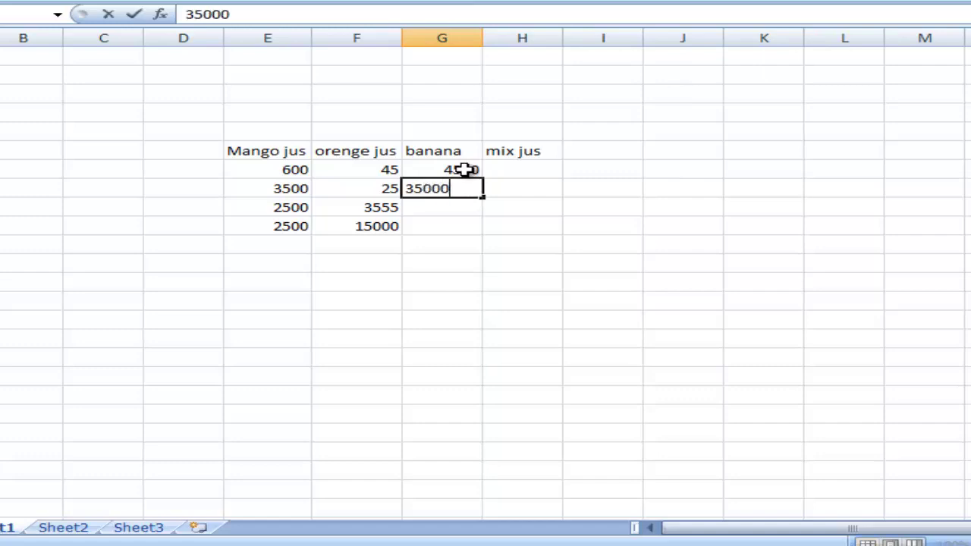
key(Return)
text(25)
key(Return)
text(3)
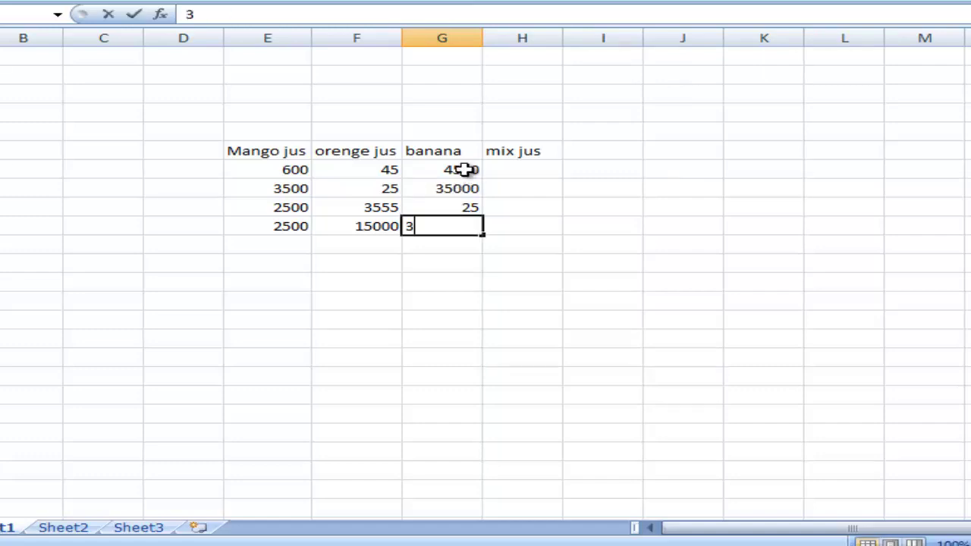
text(5655)
key(Return)
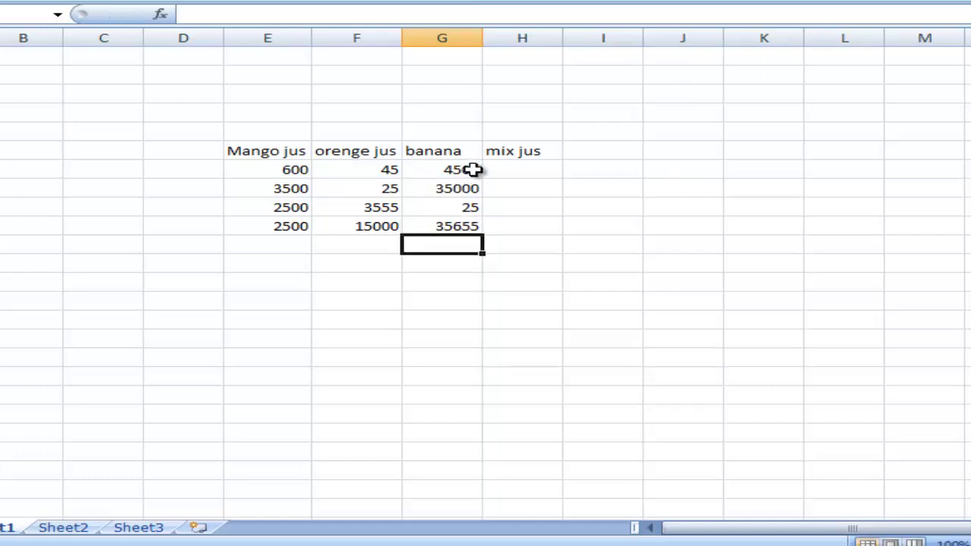
Step: Fill the mix jus column with 53222, 2522, 241 and 225
click(507, 172)
text(53)
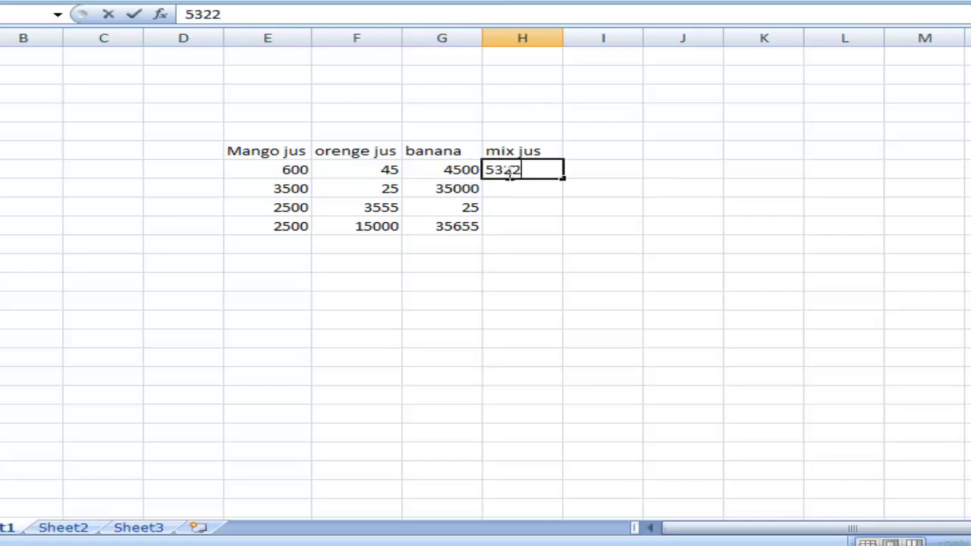
text(2)
key(Return)
text(25)
key(Return)
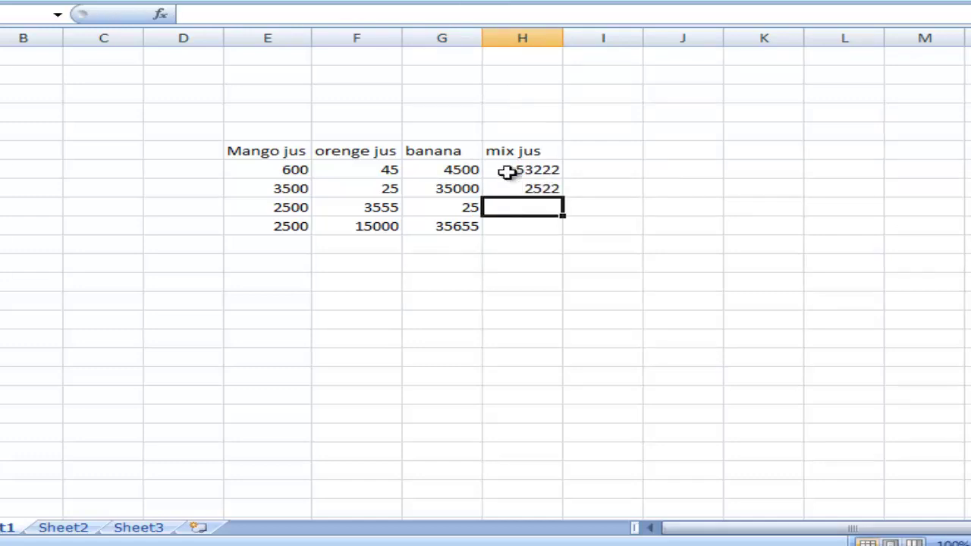
text(241)
key(Return)
text(225)
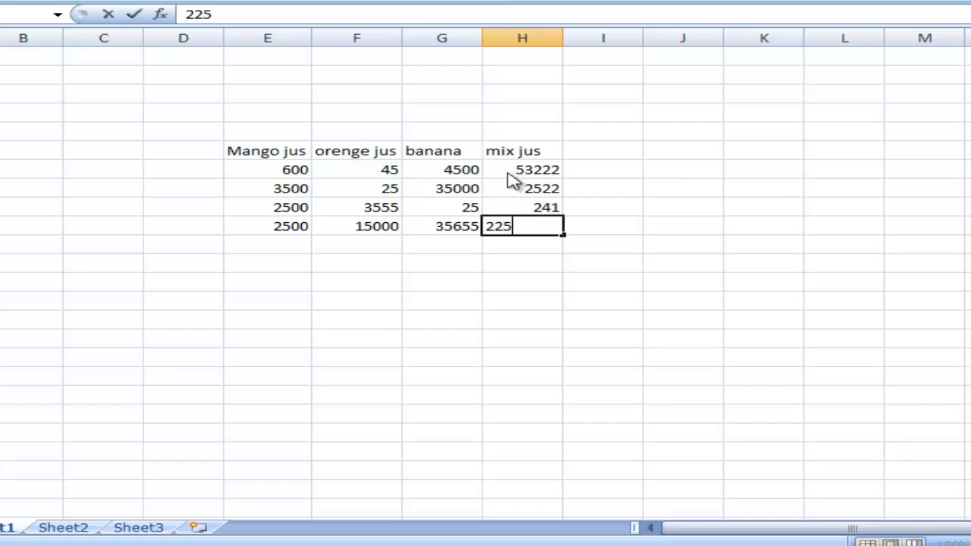
key(Return)
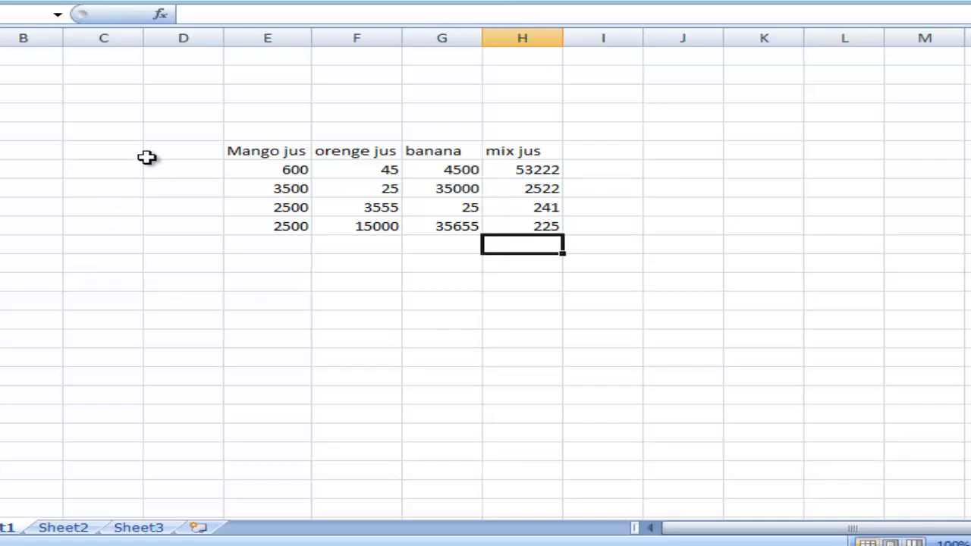
double_click(149, 152)
Step: Enter the 'Year' heading in D2 and the years 2015 and 2016 below it
text(Yeare)
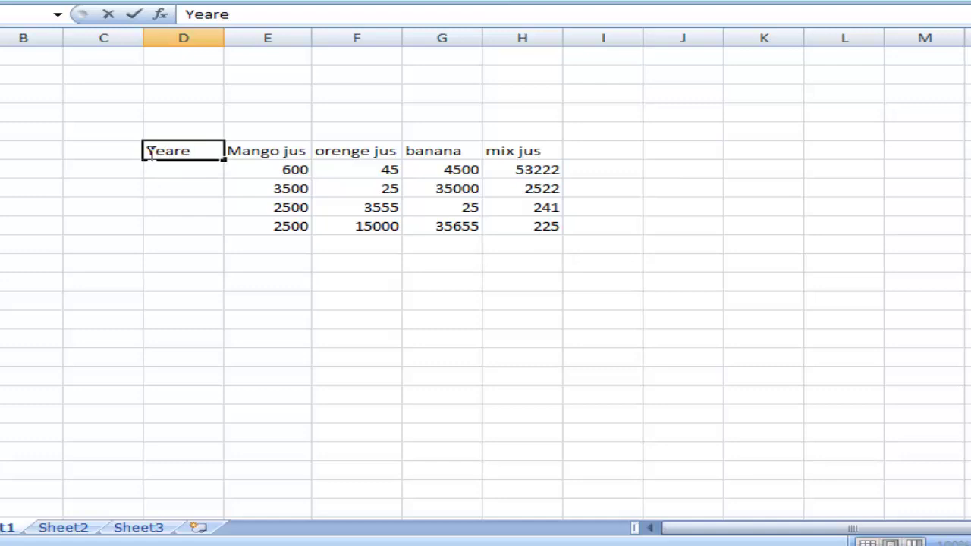
key(BackSpace)
click(169, 169)
double_click(172, 169)
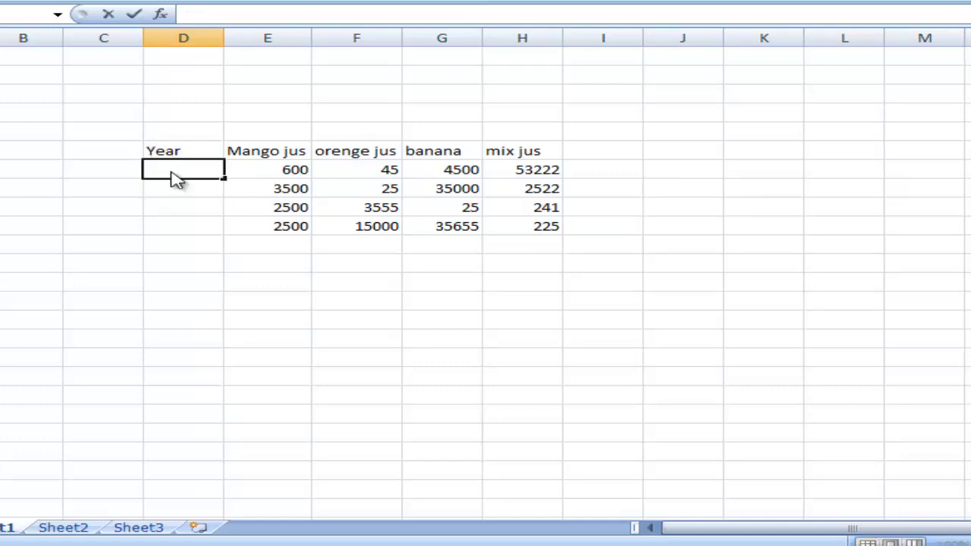
text(2015)
key(Return)
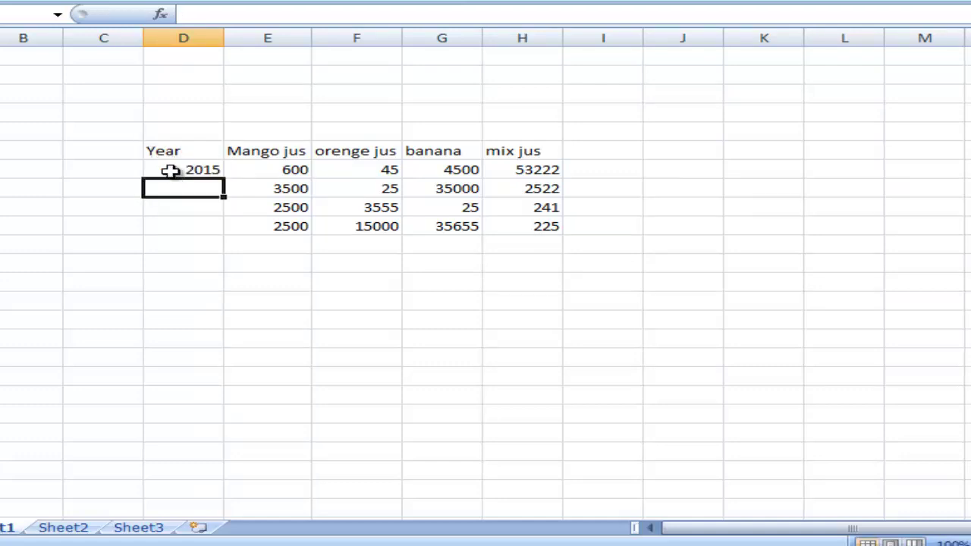
text(2016)
key(Return)
Step: Enter 2017 and 2018 in the remaining rows, correcting the mistaken third entry
text(2)
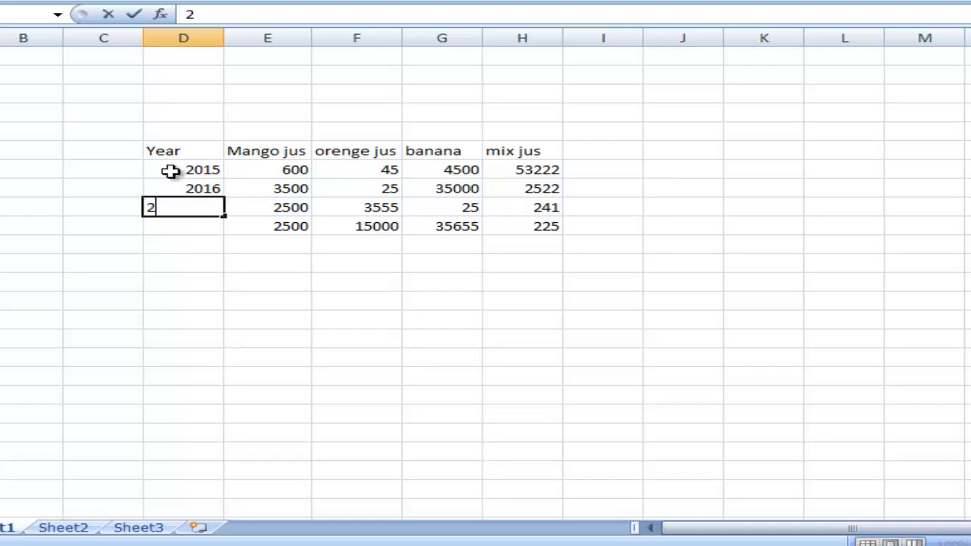
key(Return)
key(Up)
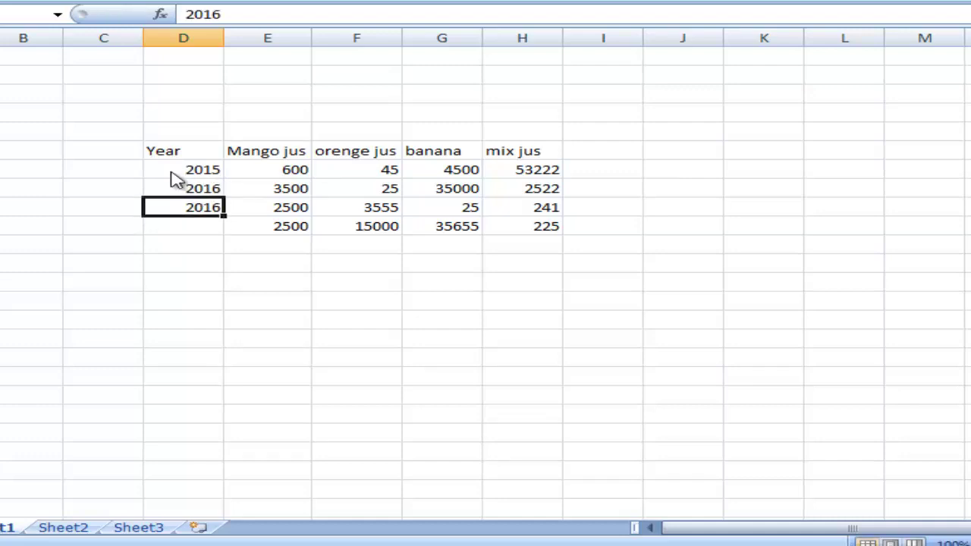
key(BackSpace)
text(7)
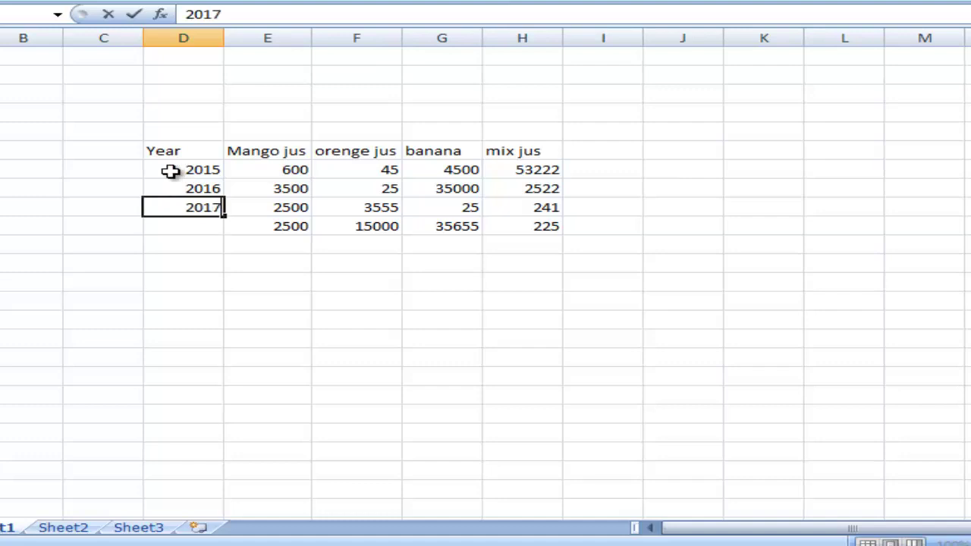
key(Return)
text(201)
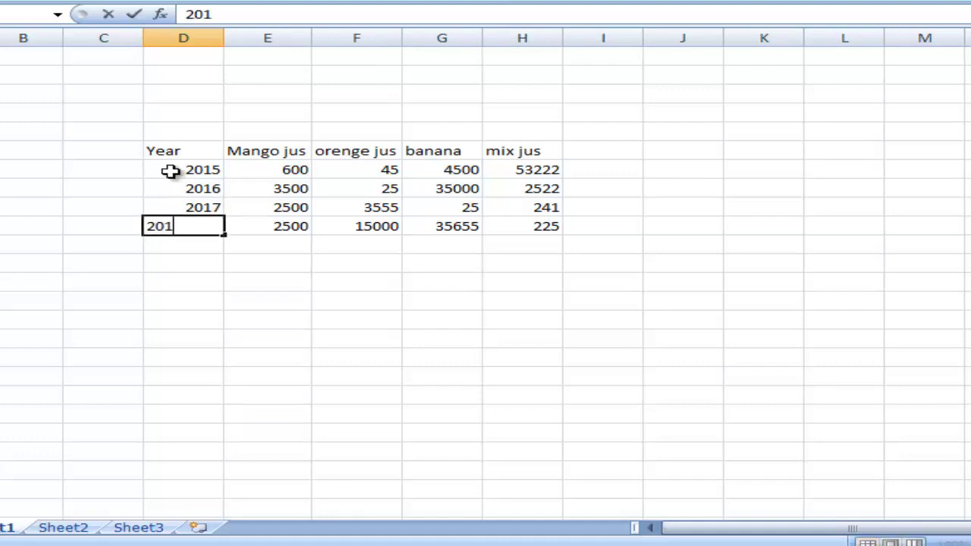
text(8)
key(Return)
Step: Make the whole juice table bold with a larger font size
click(121, 338)
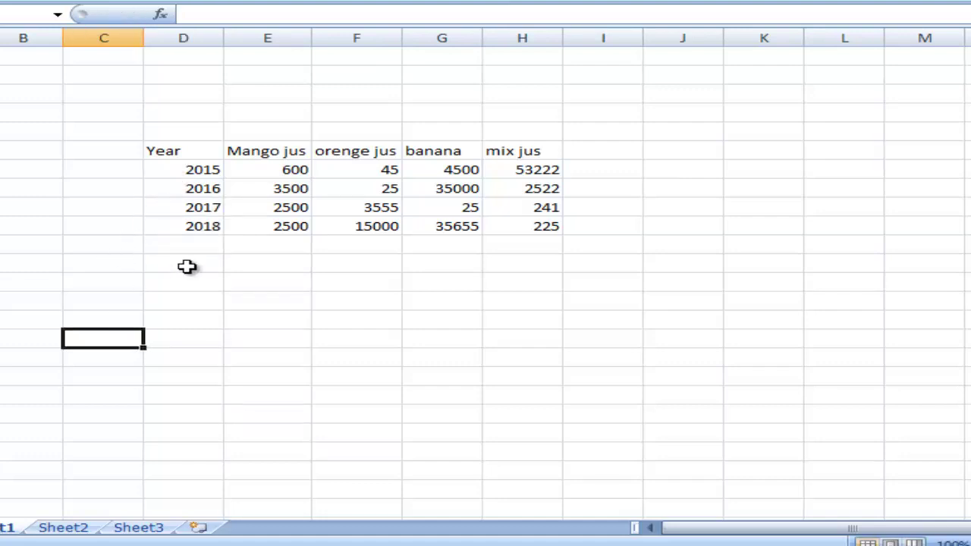
drag(163, 156, 546, 226)
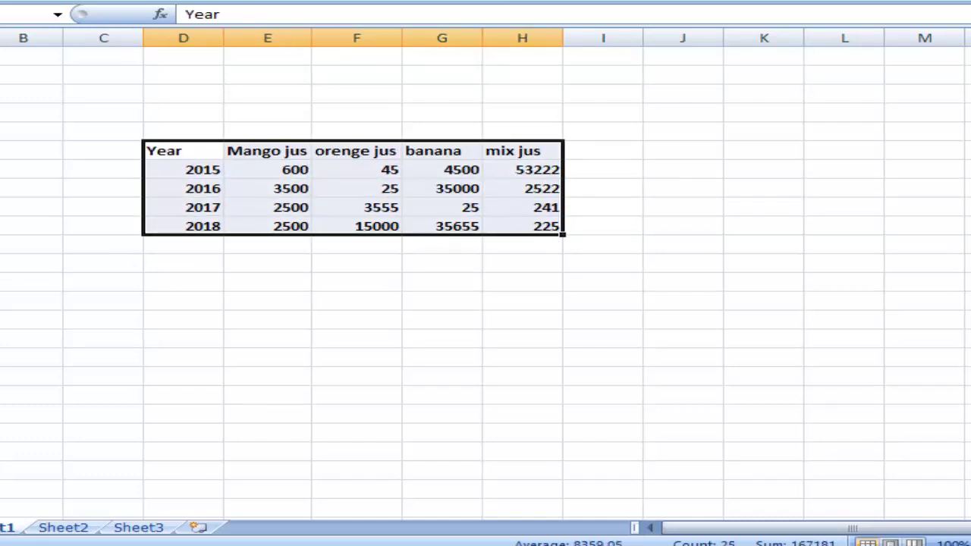
key(ctrl+b)
key(ctrl+shift+period)
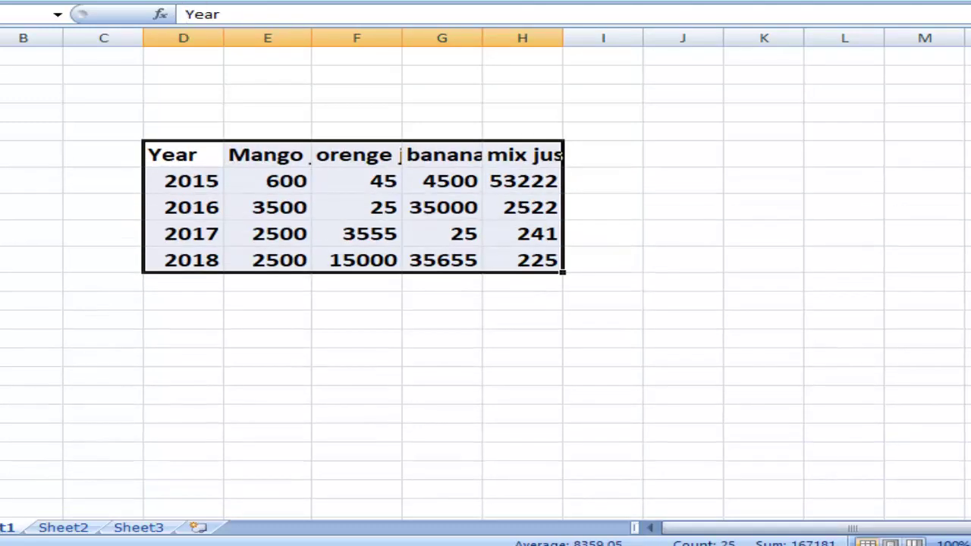
click(212, 125)
Step: Narrow column D for the years and AutoFit columns E through H to their headings
drag(224, 37, 210, 37)
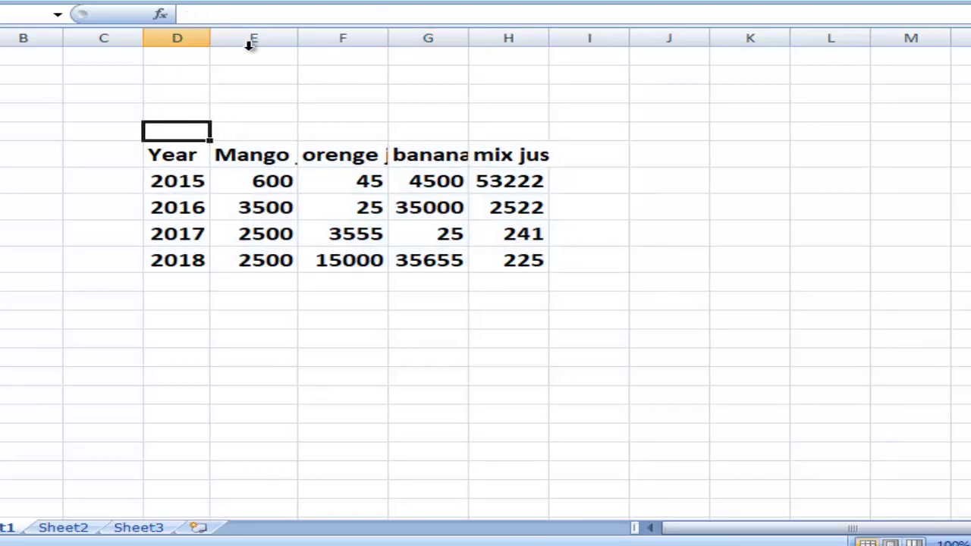
double_click(298, 38)
double_click(423, 38)
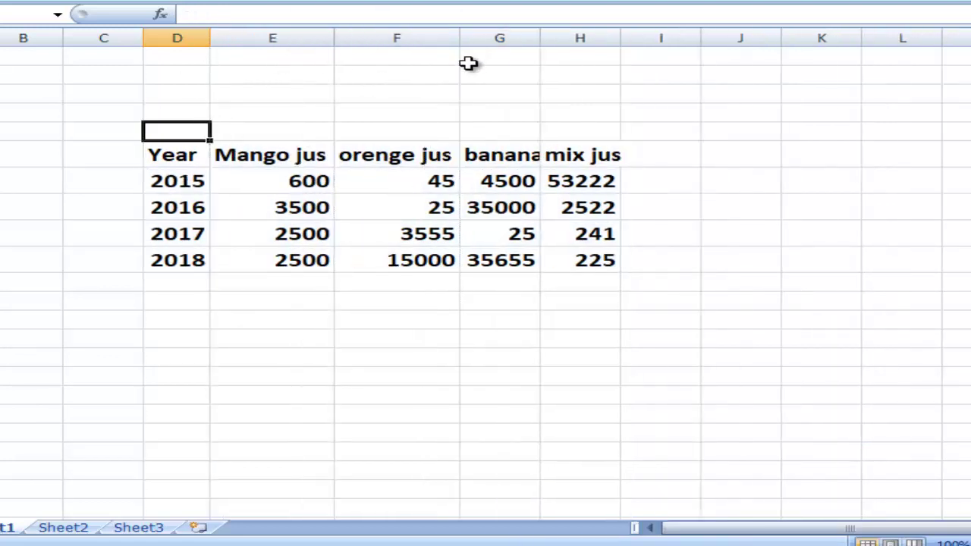
double_click(540, 41)
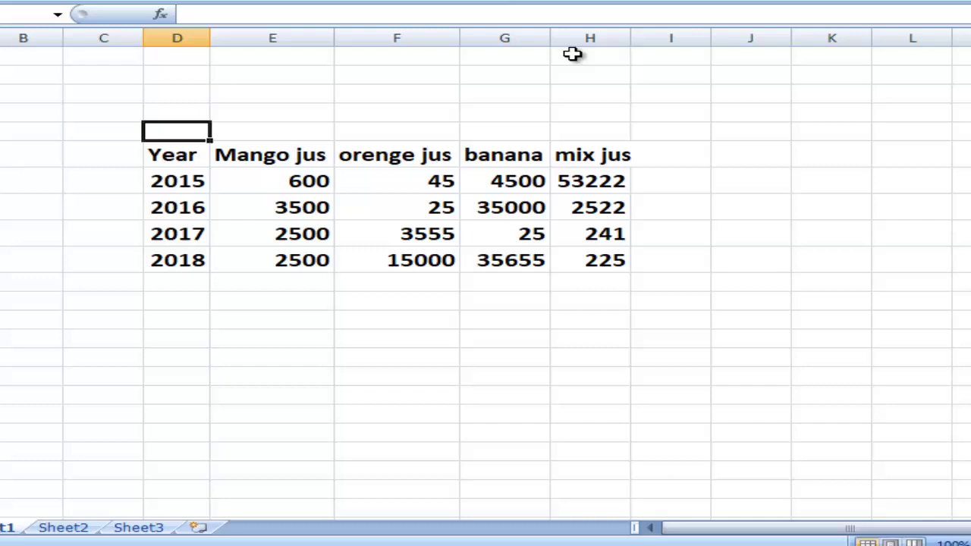
click(626, 55)
double_click(630, 36)
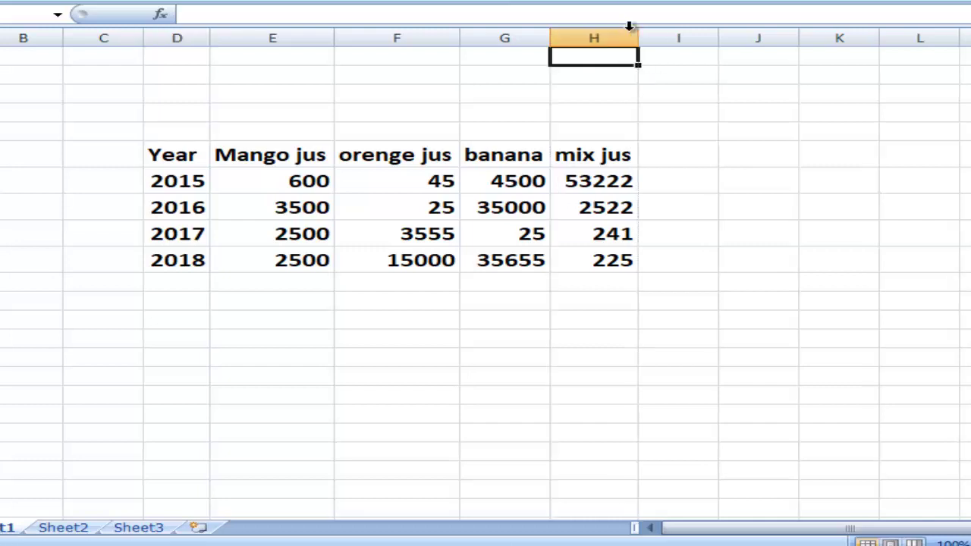
click(632, 233)
Step: Select the data rows below the headers, then the whole table including headers
drag(163, 182, 616, 262)
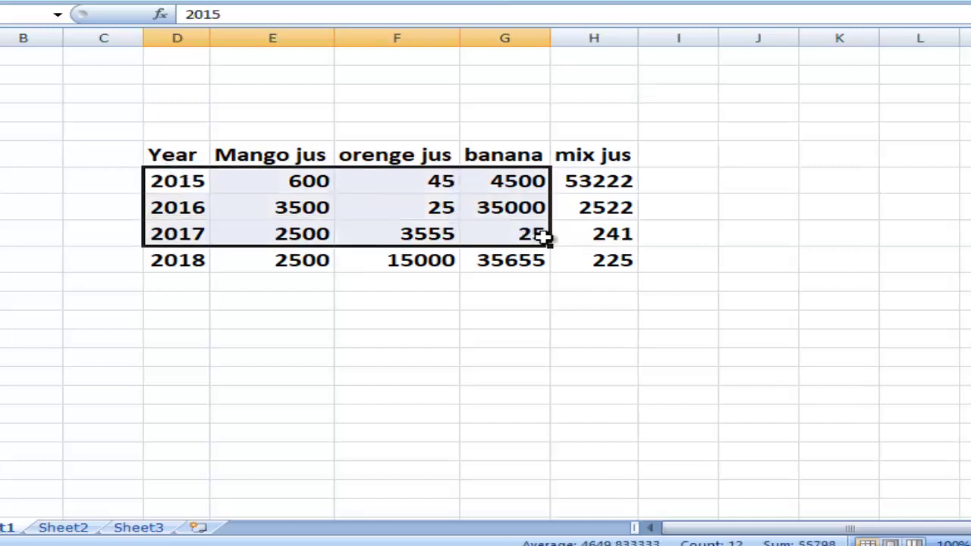
click(304, 235)
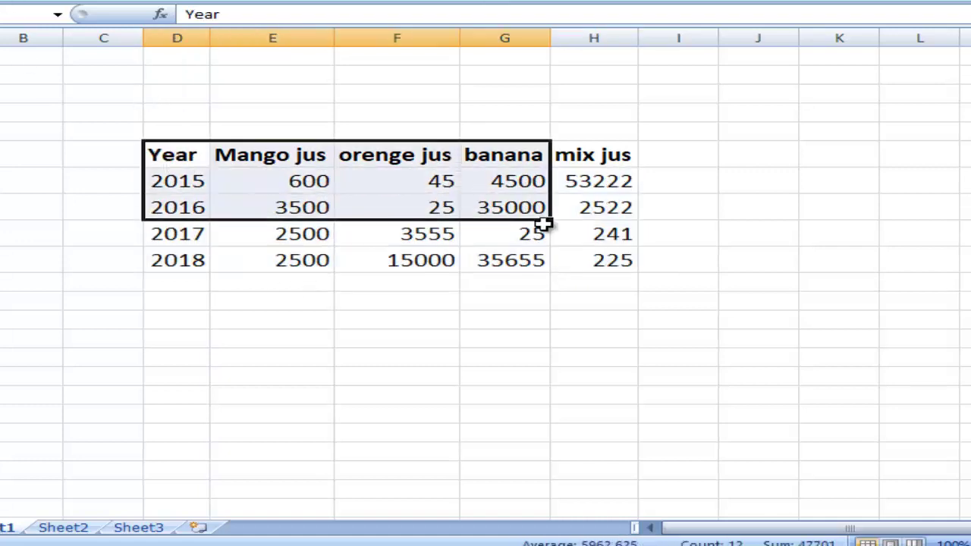
drag(156, 154, 599, 260)
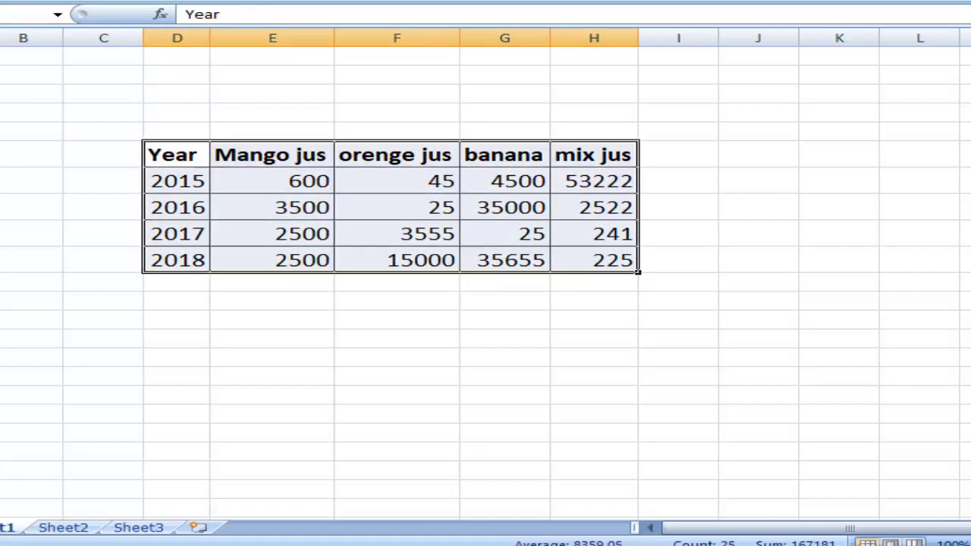
Step: Give every table cell a thin border and type 'Pie Chart MS Excel' above Mango jus
click(182, 111)
click(287, 126)
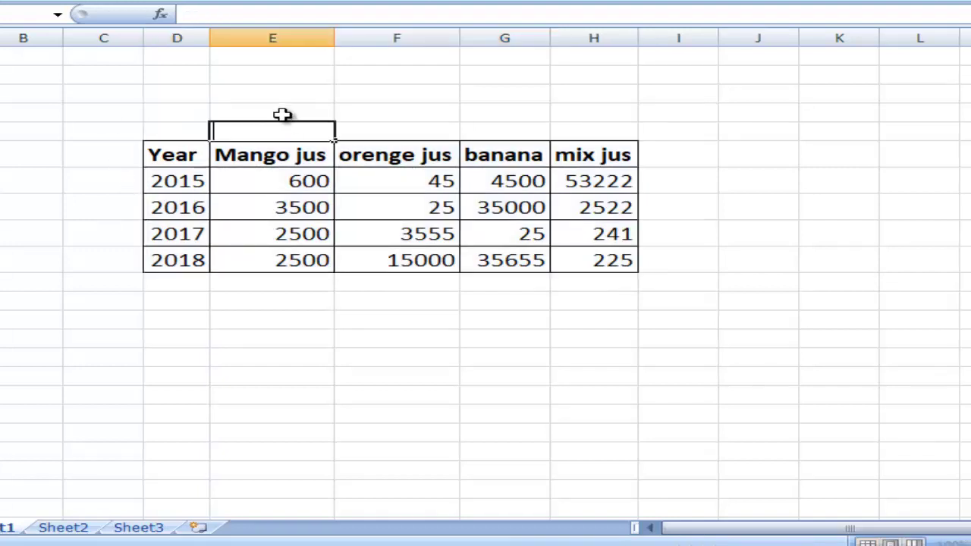
double_click(282, 114)
text(Cha)
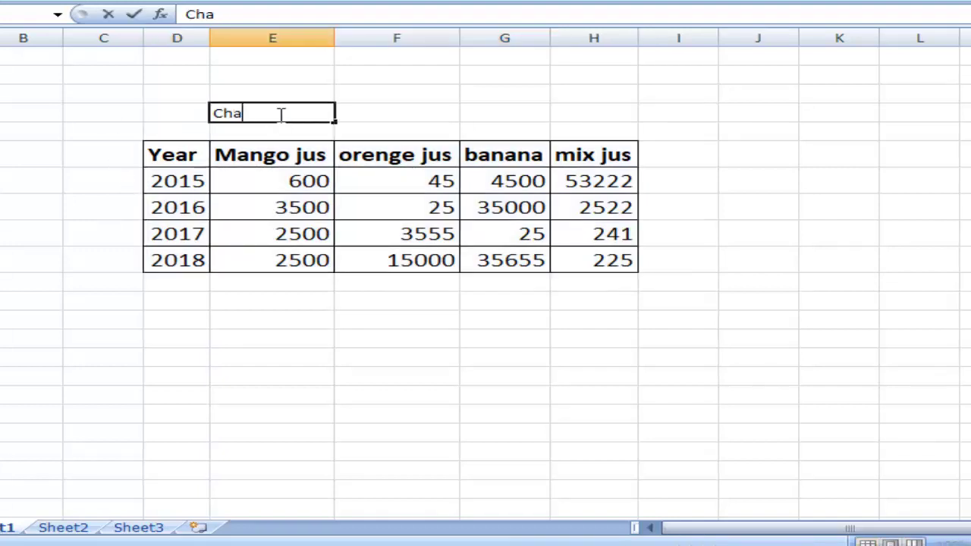
key(BackSpace)
key(BackSpace)
key(BackSpace)
text(Pie )
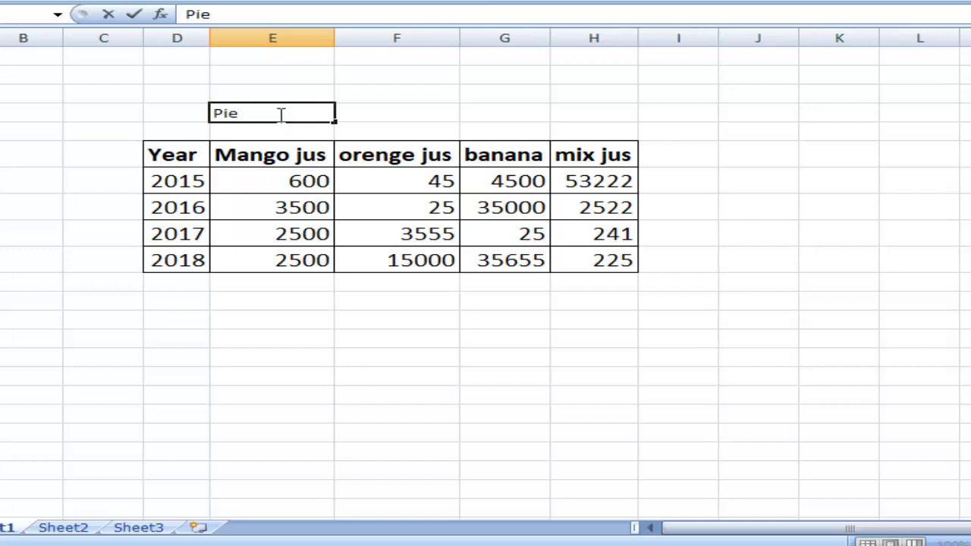
text(Chart)
text( MS Ex)
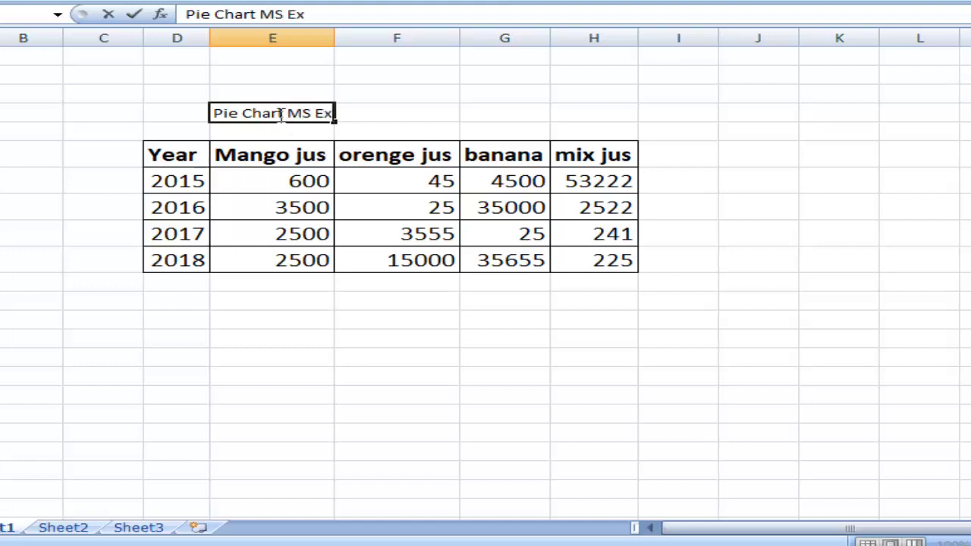
text(cel)
Step: Set the 'Pie Chart MS Excel' title cell to font size 28
click(296, 348)
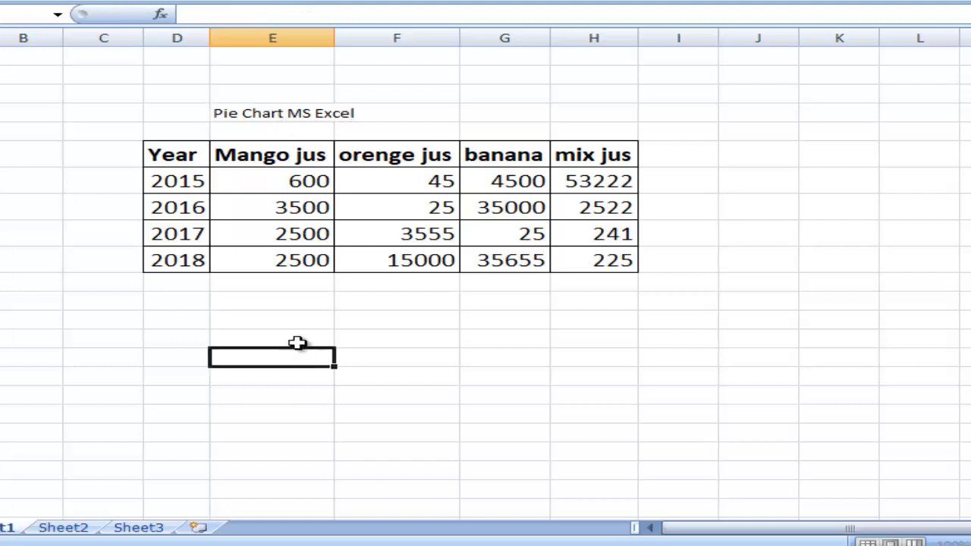
click(301, 79)
click(283, 120)
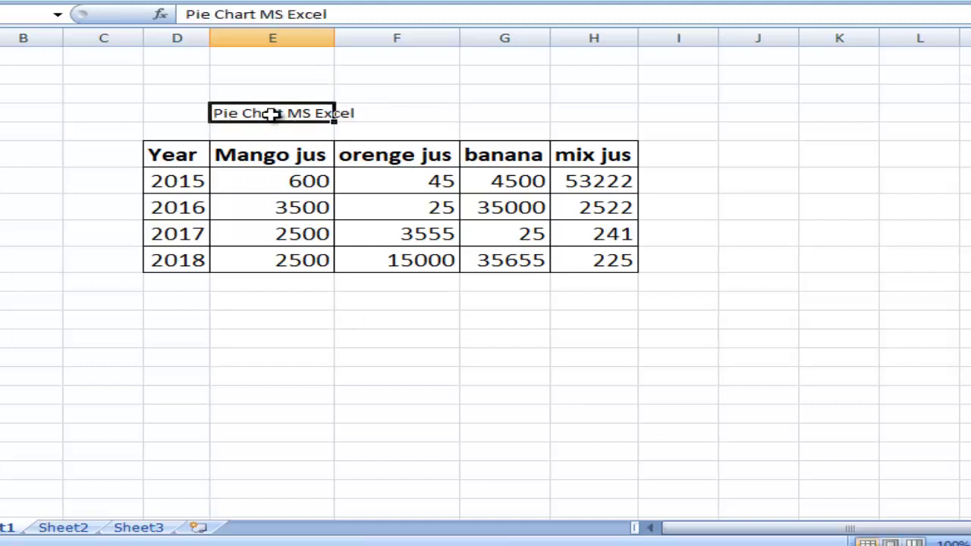
drag(357, 121, 261, 111)
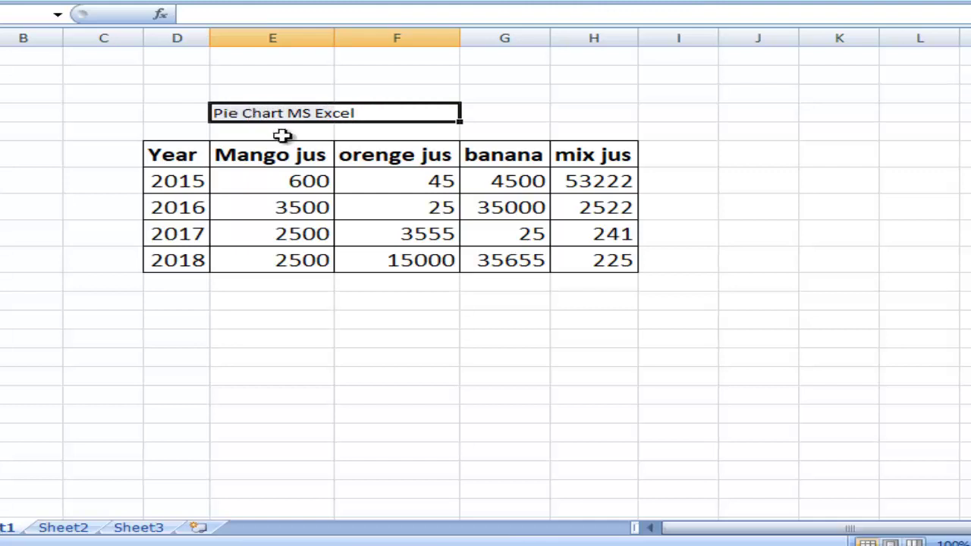
click(140, 1)
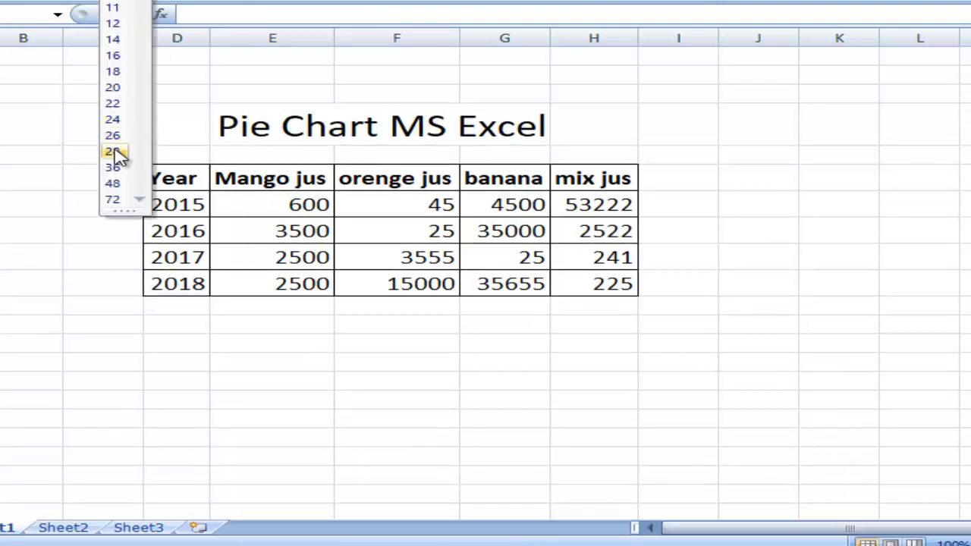
click(114, 152)
Step: Fill the title band across the table's width with red
click(419, 165)
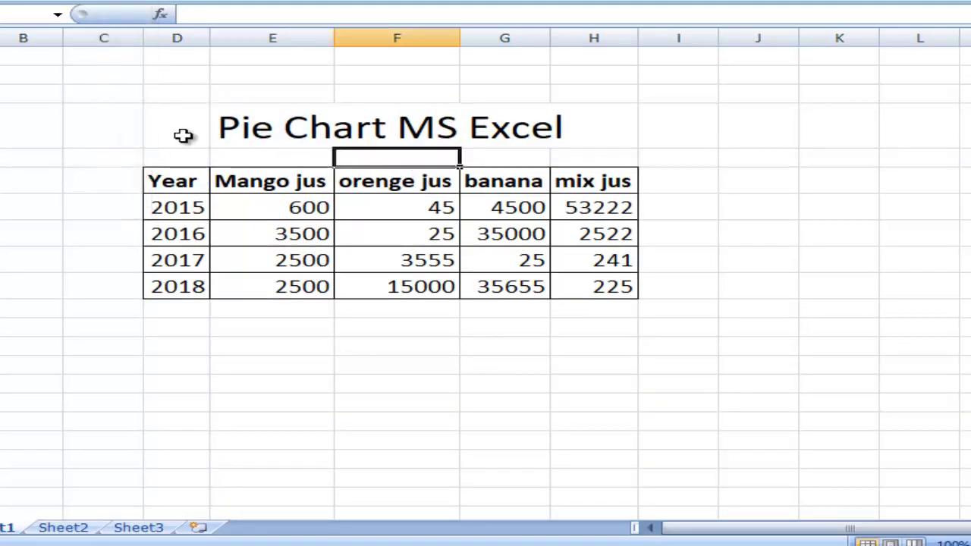
drag(187, 134, 618, 155)
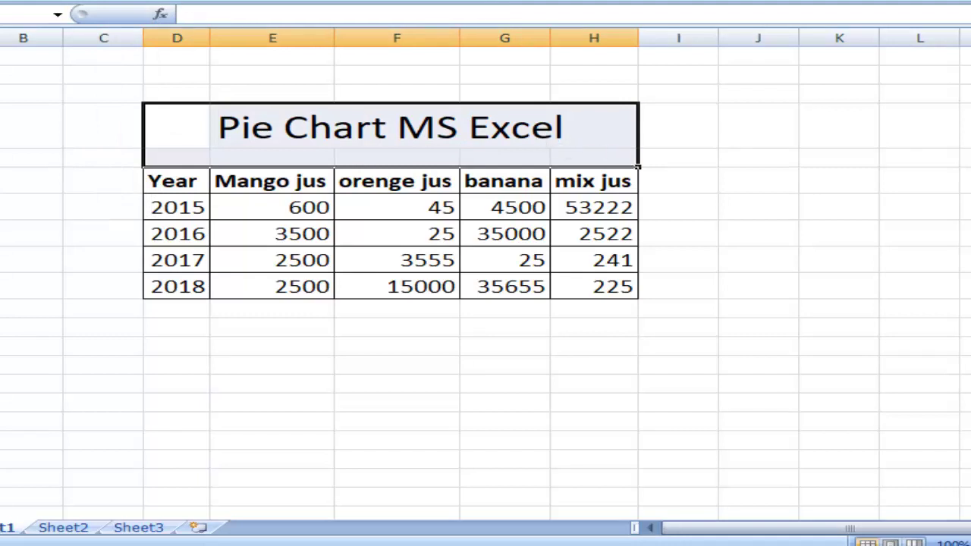
click(140, 1)
click(163, 108)
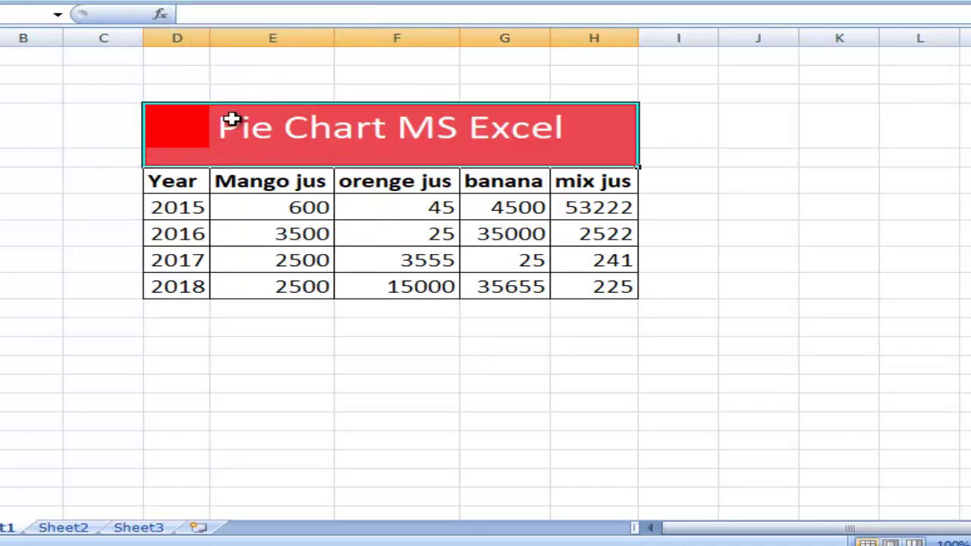
Step: Fill the header row, Year through mix jus, with black
click(223, 208)
drag(168, 182, 577, 191)
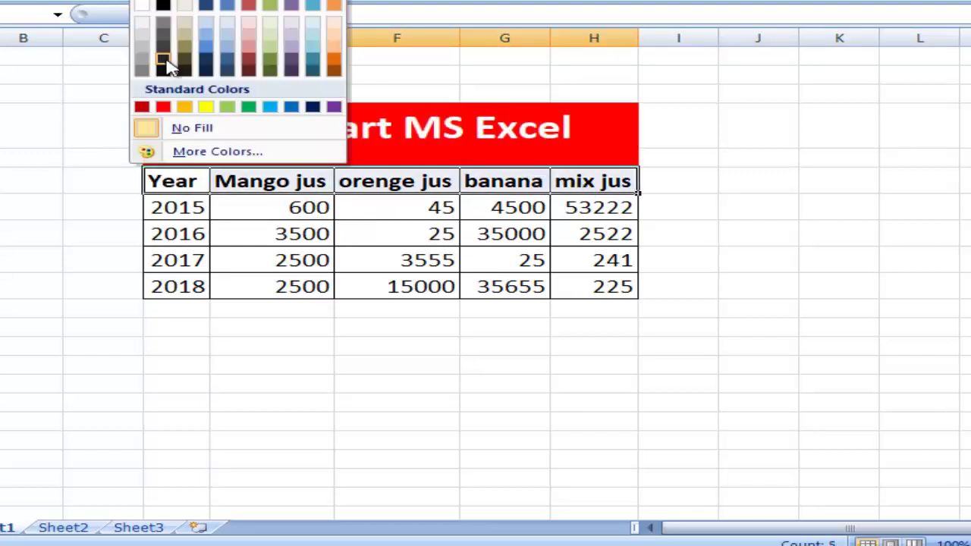
click(161, 13)
click(238, 263)
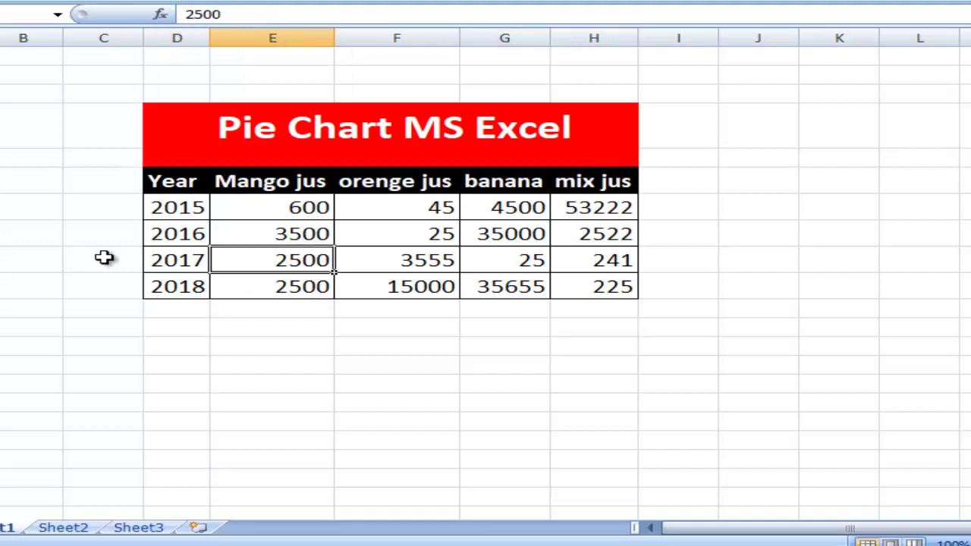
click(104, 259)
click(434, 368)
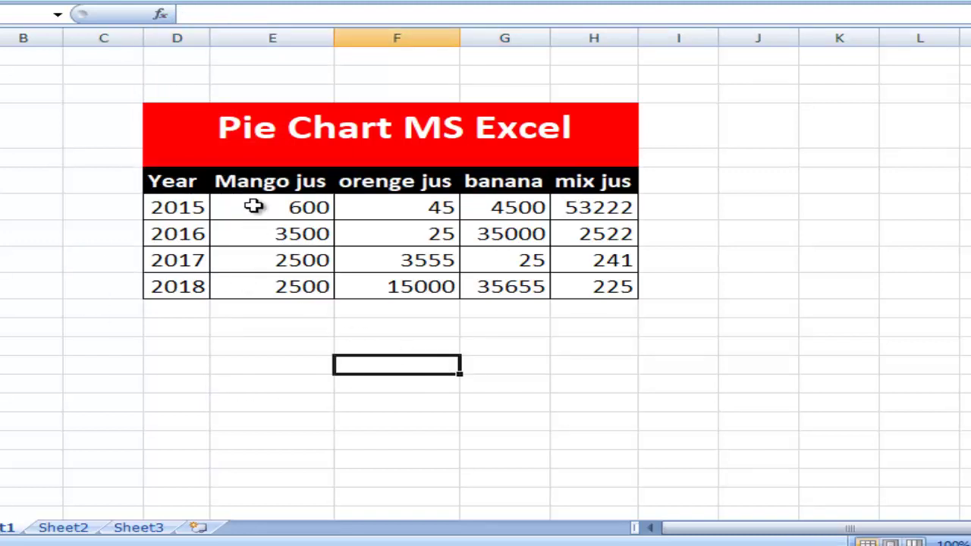
drag(150, 207, 538, 283)
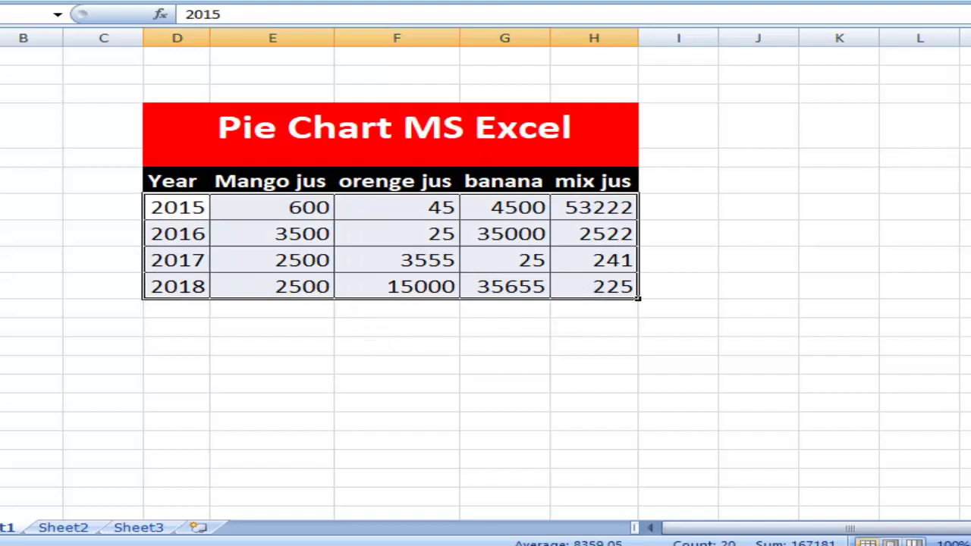
key(ctrl+b)
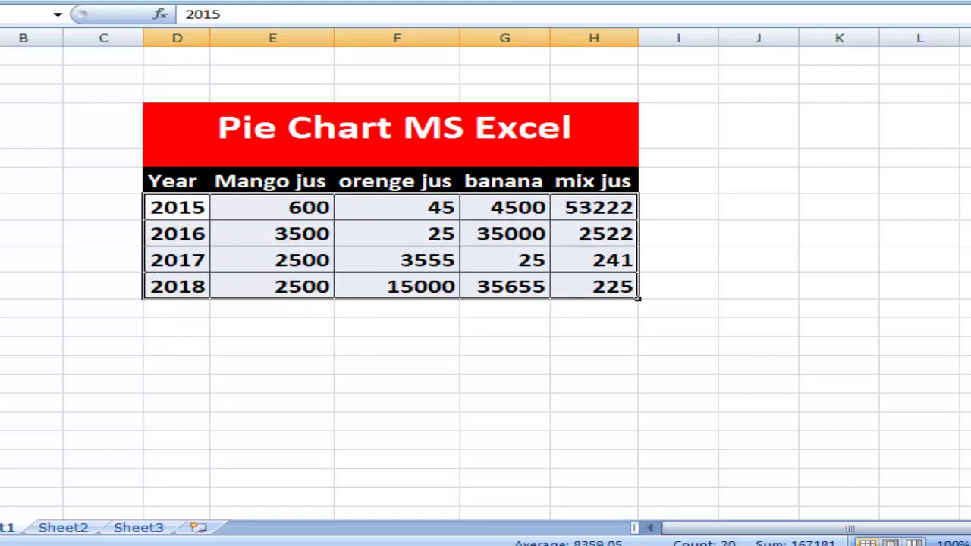
key(alt+h)
key(a)
key(c)
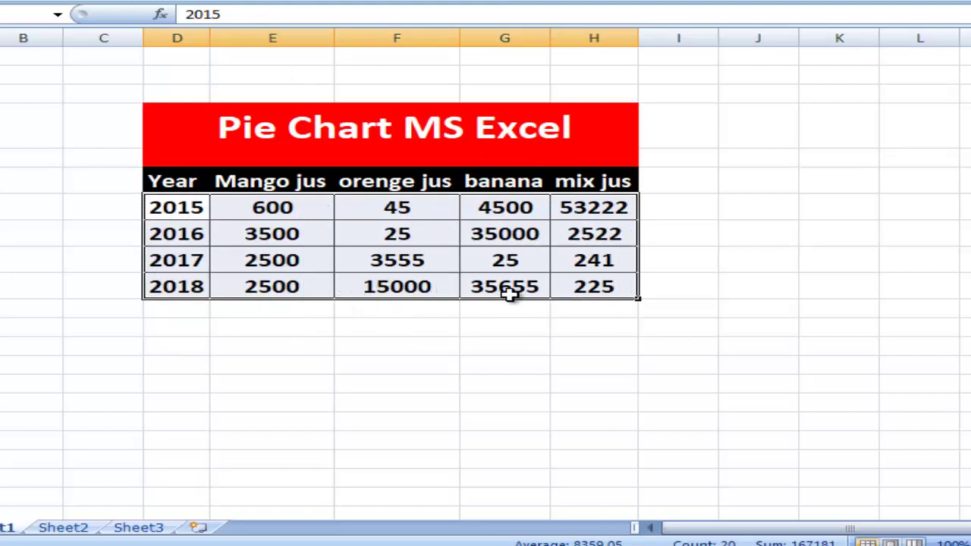
click(564, 363)
click(808, 254)
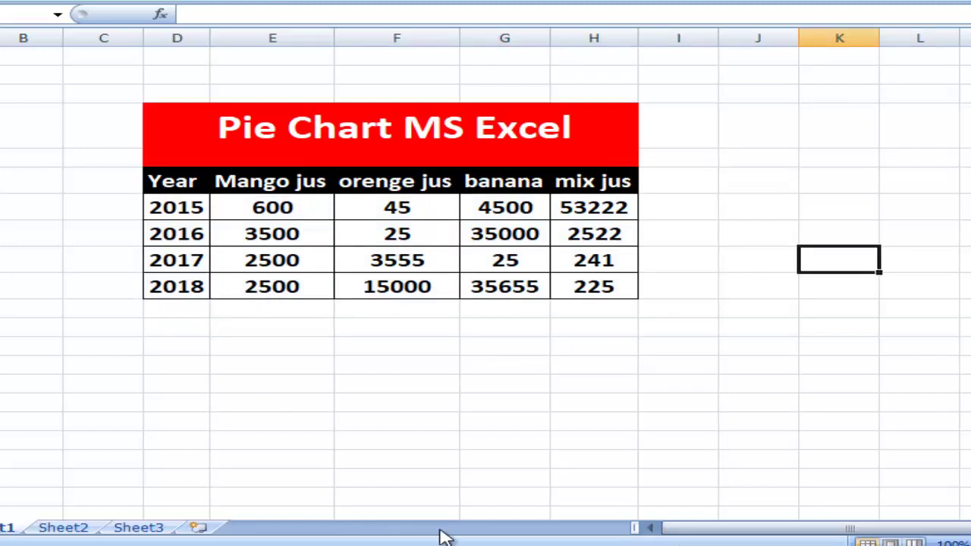
drag(689, 529, 747, 529)
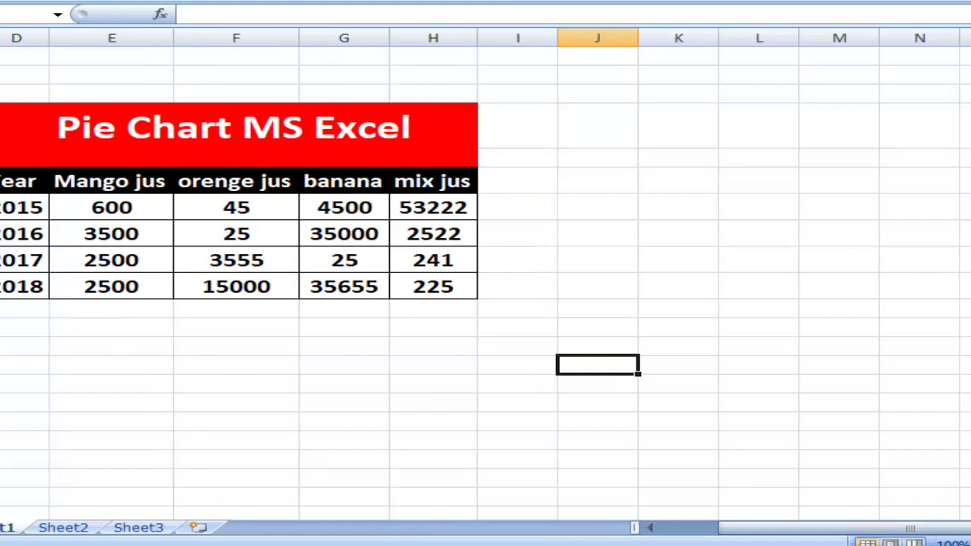
Step: Insert a 2-D pie chart of the juice data, move it right of the table, and enlarge it
click(390, 1)
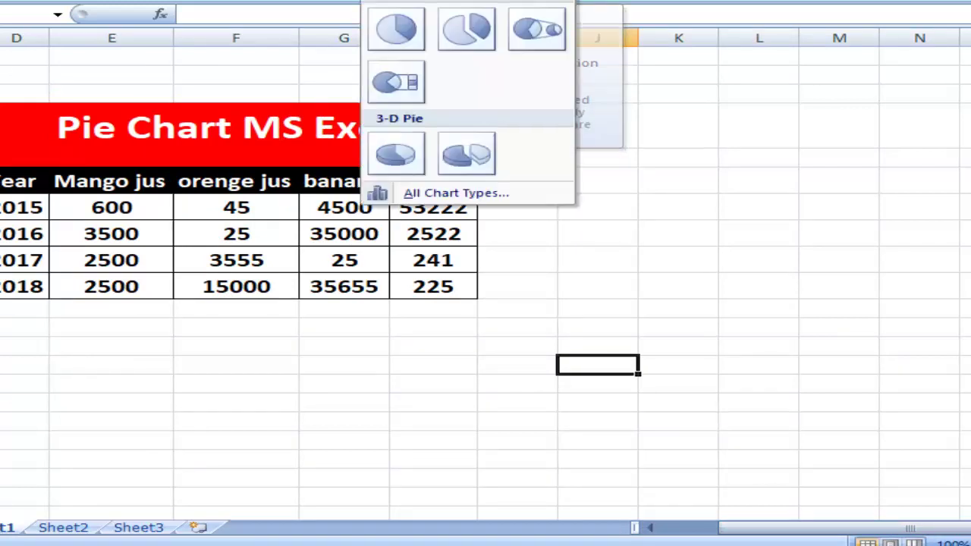
click(396, 34)
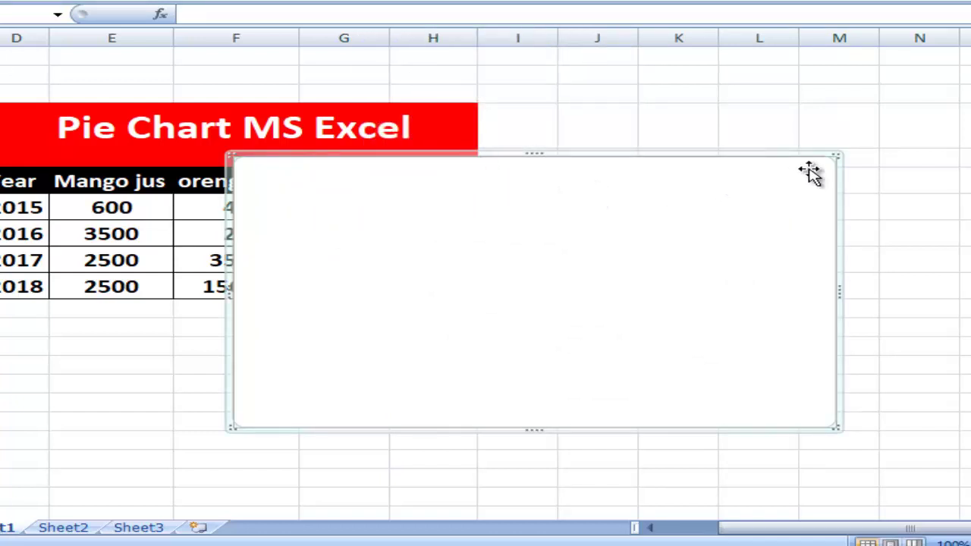
key(Delete)
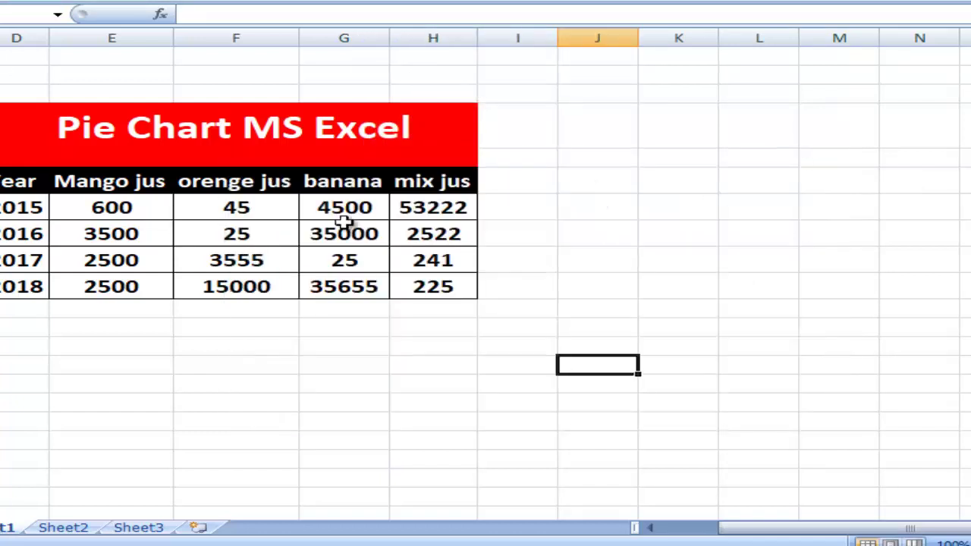
click(221, 209)
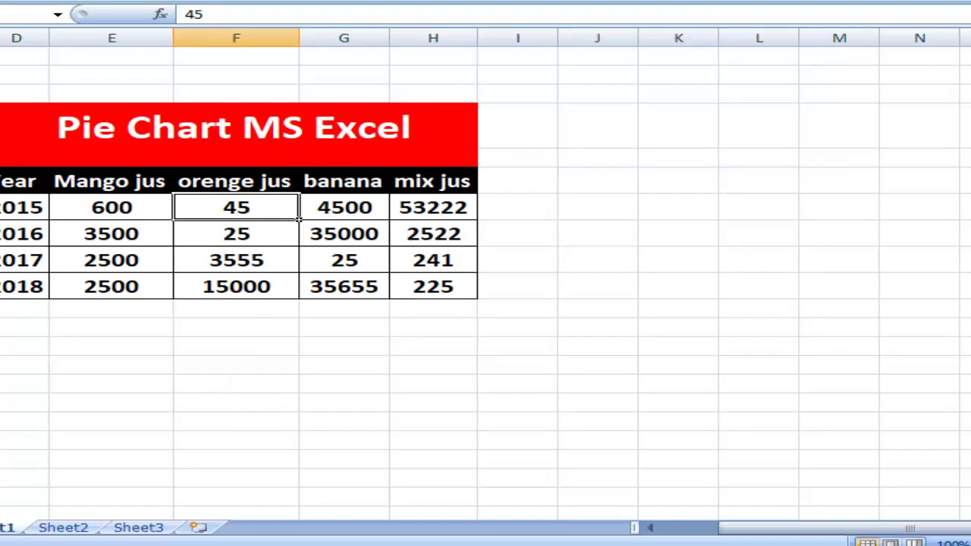
click(386, 27)
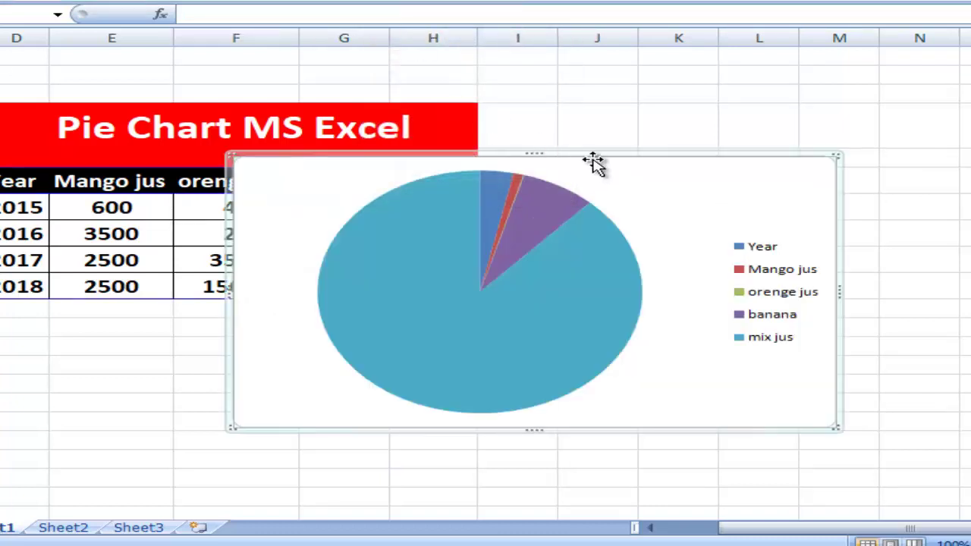
drag(593, 162, 915, 92)
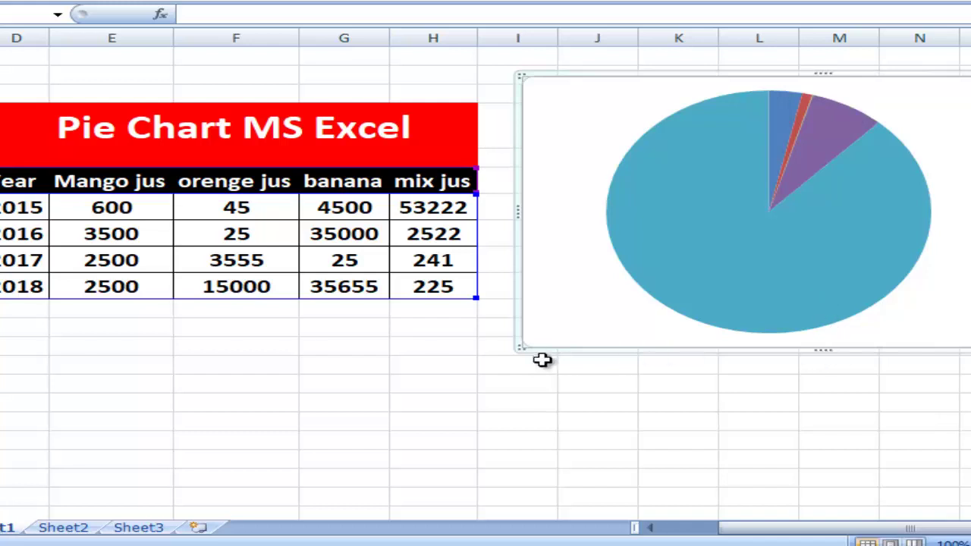
drag(520, 350, 503, 482)
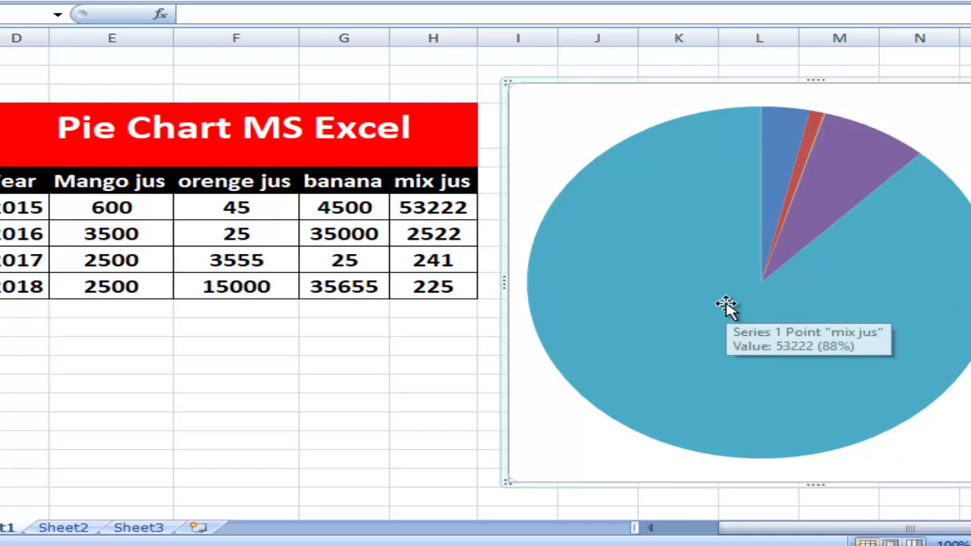
Step: Inspect the pie slices, then change the 2015 mix jus value from 53222 to 222
click(644, 341)
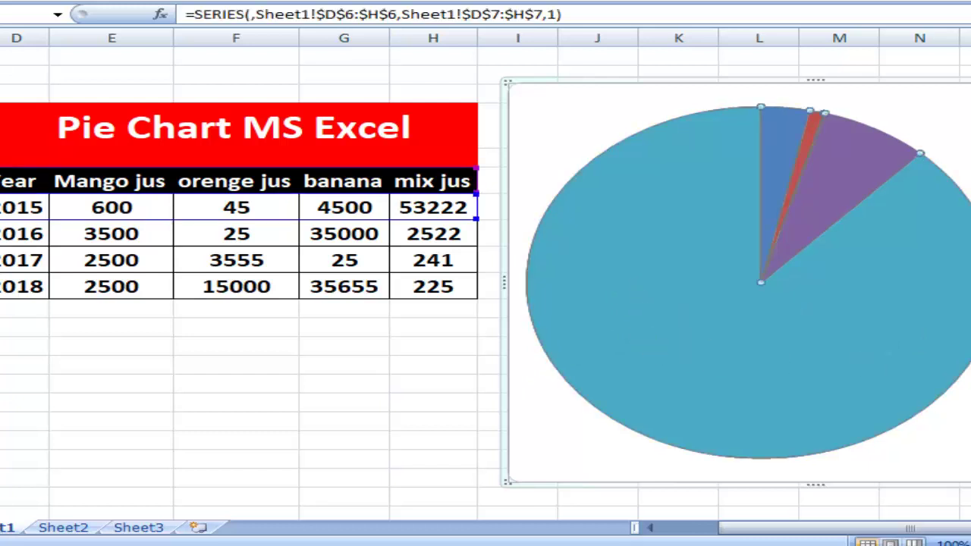
click(726, 362)
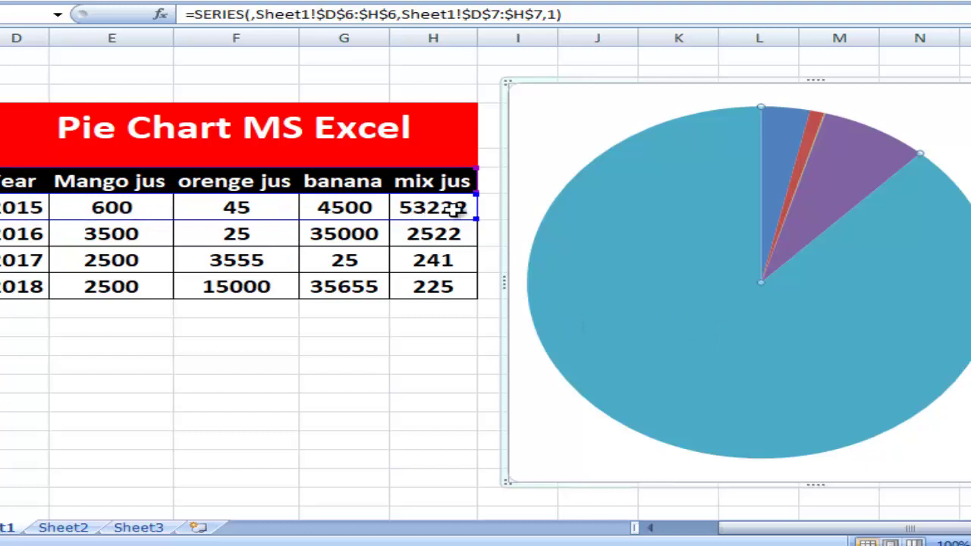
click(845, 190)
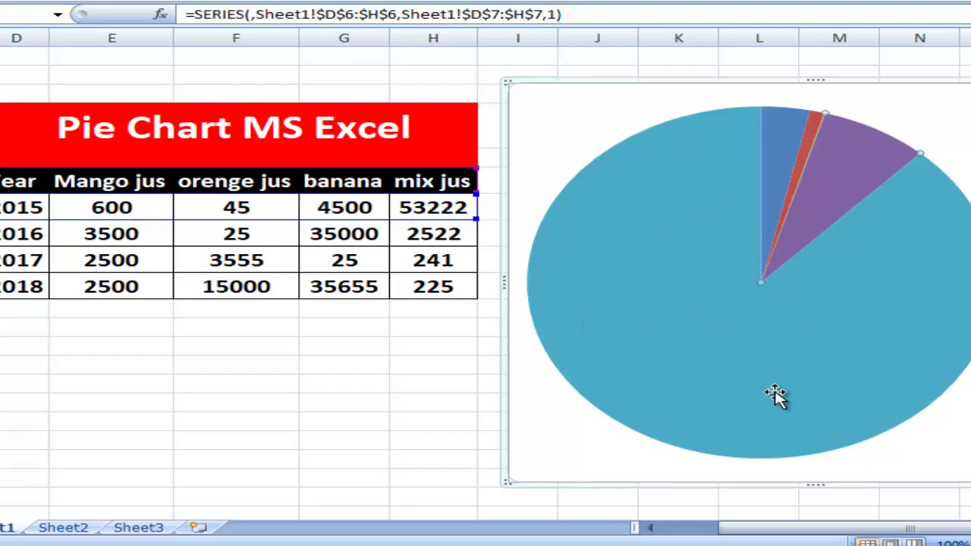
key(Escape)
click(341, 227)
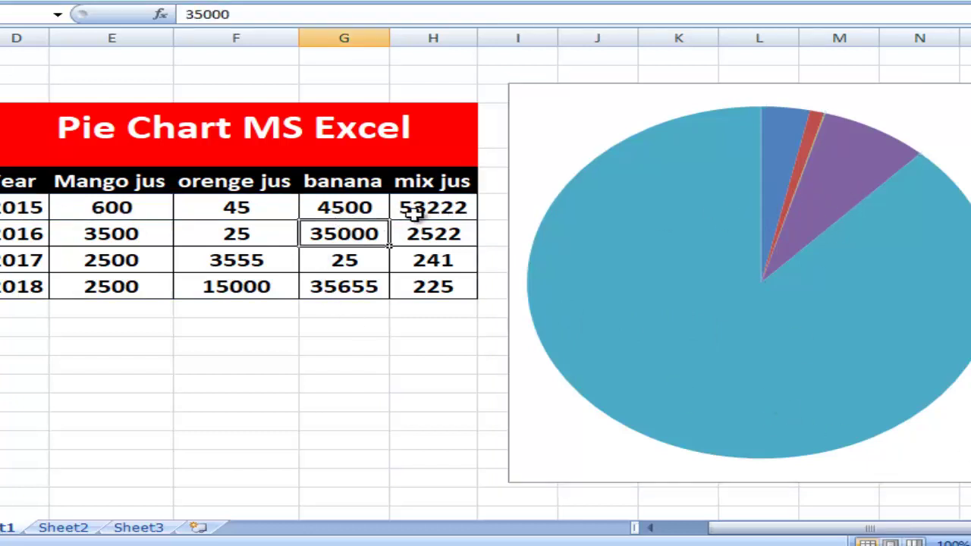
click(433, 210)
double_click(426, 215)
key(BackSpace)
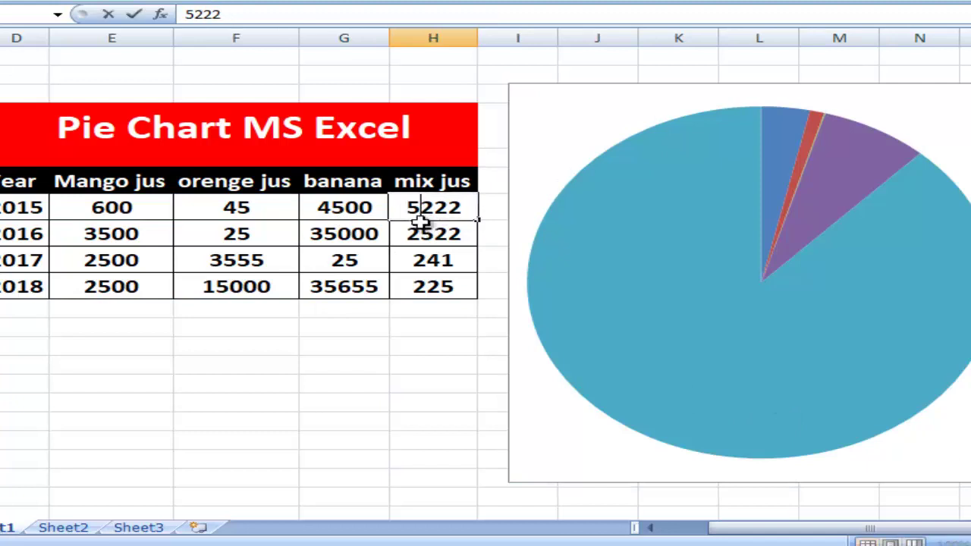
key(BackSpace)
click(585, 417)
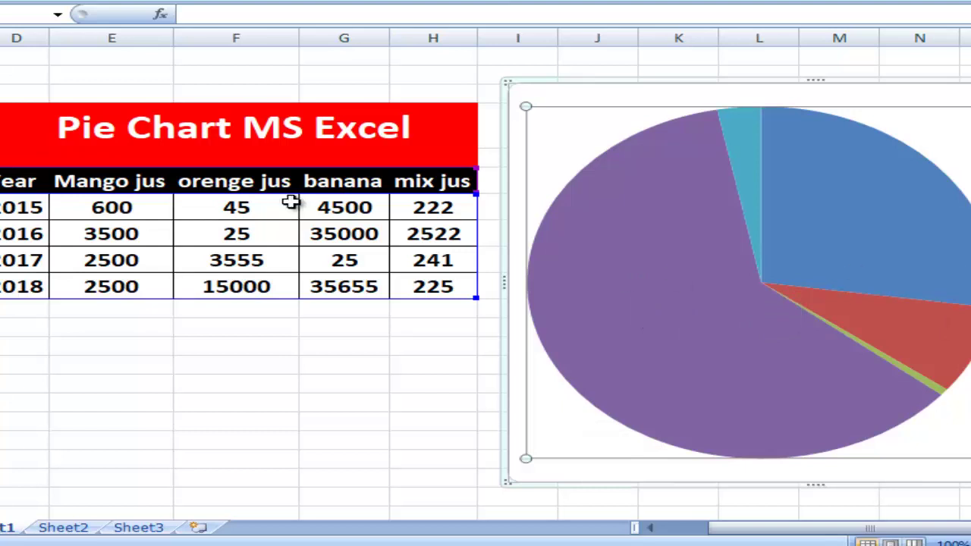
Step: Change the 2016 banana value from 35000 to 45 and check the updated pie
click(333, 235)
double_click(334, 237)
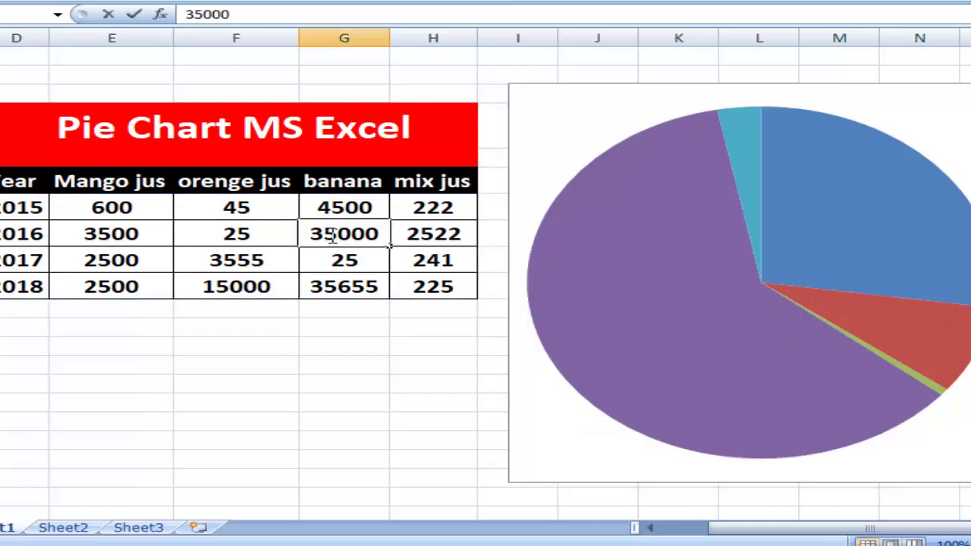
key(BackSpace)
key(Delete)
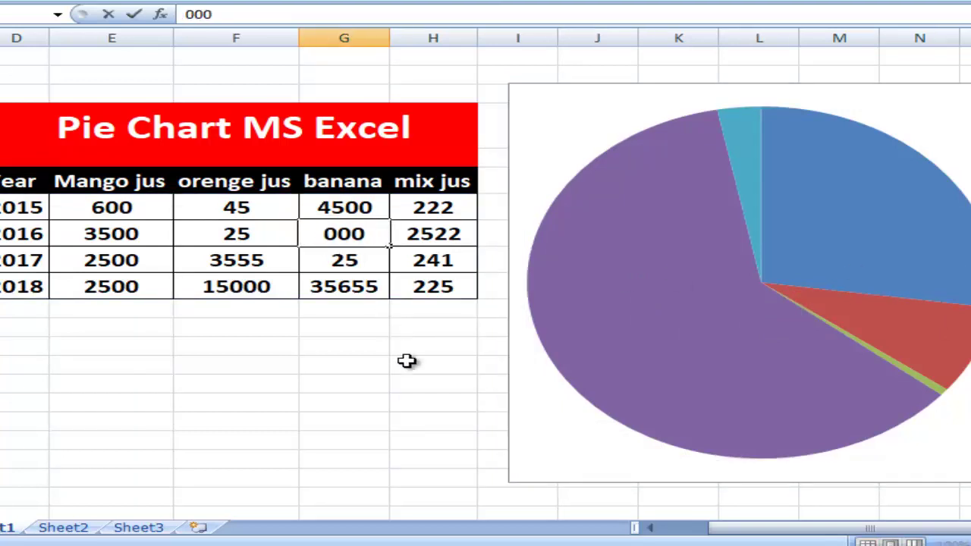
click(406, 360)
click(351, 231)
click(649, 265)
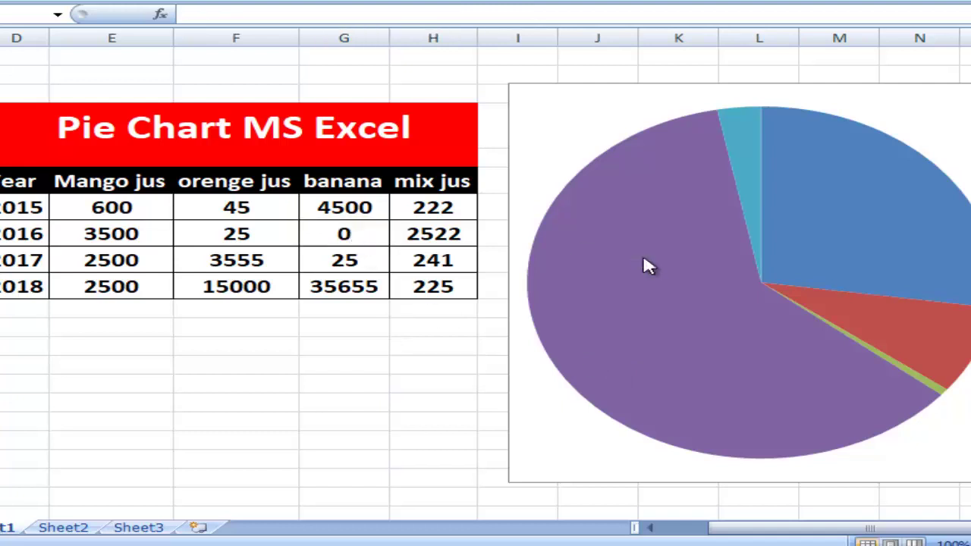
click(358, 230)
key(BackSpace)
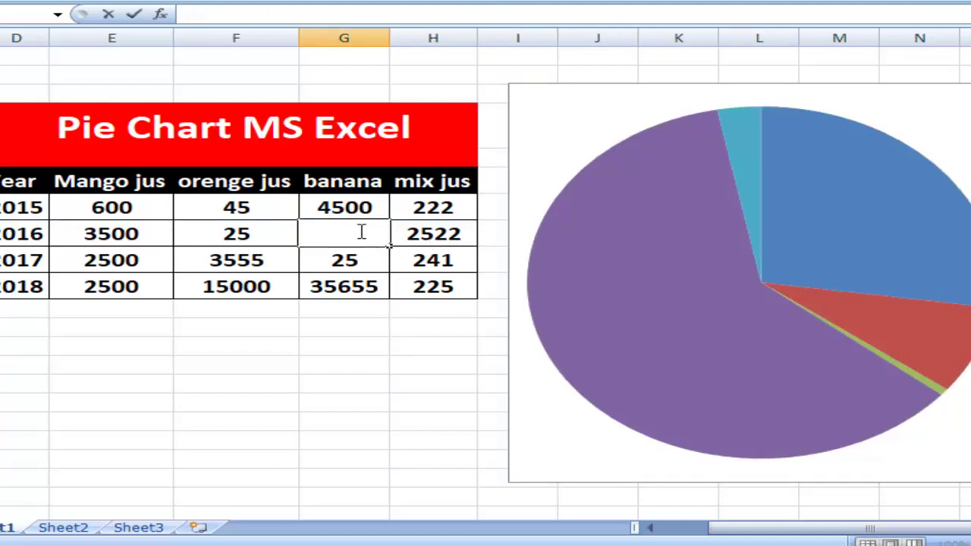
text(45)
click(412, 341)
click(385, 288)
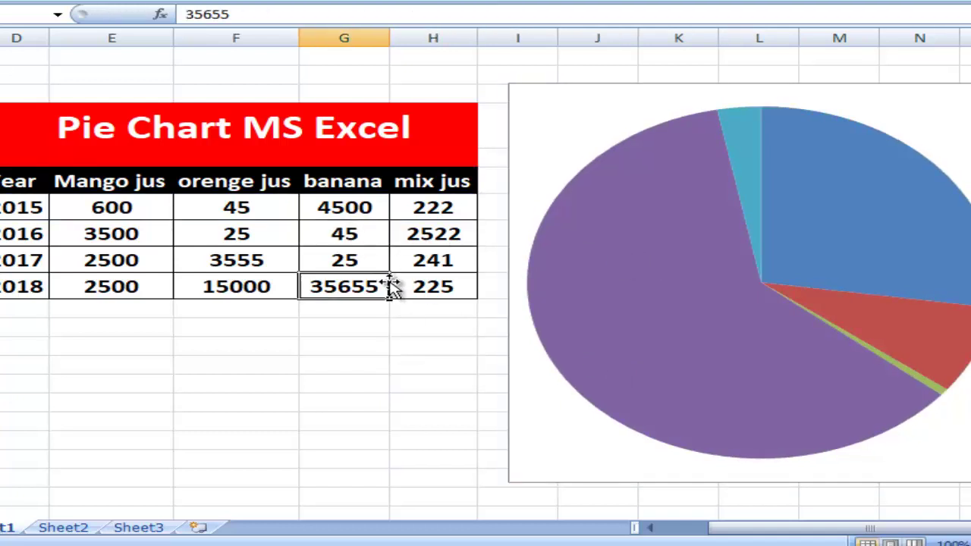
click(719, 314)
Step: Trim the 2017 Mango jus value from 2500 to 25 and check the pie
click(161, 240)
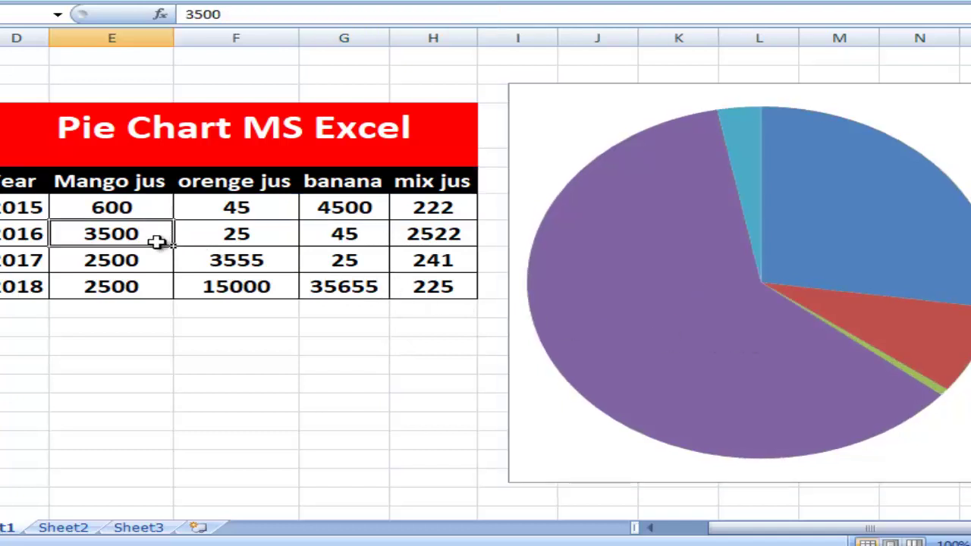
double_click(149, 263)
key(BackSpace)
key(BackSpace)
click(496, 287)
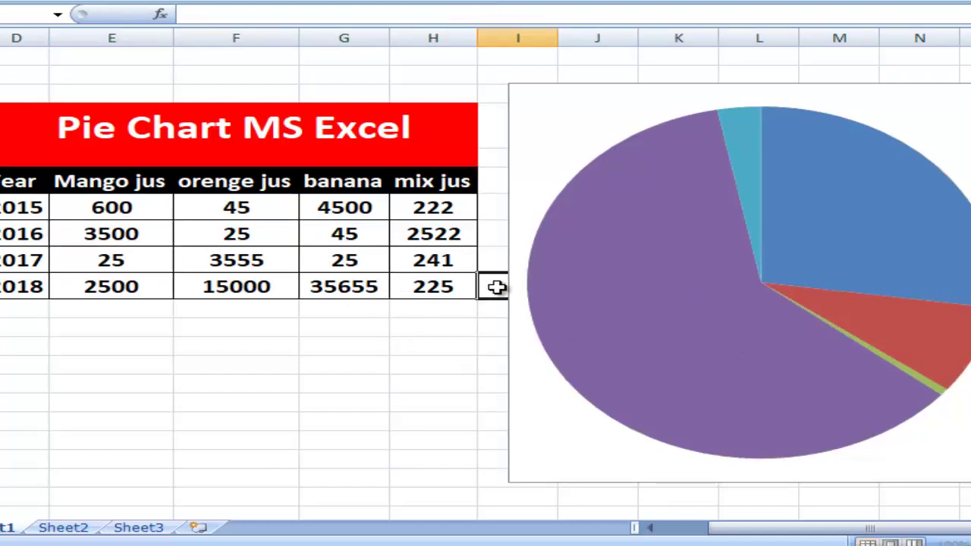
click(633, 239)
key(Escape)
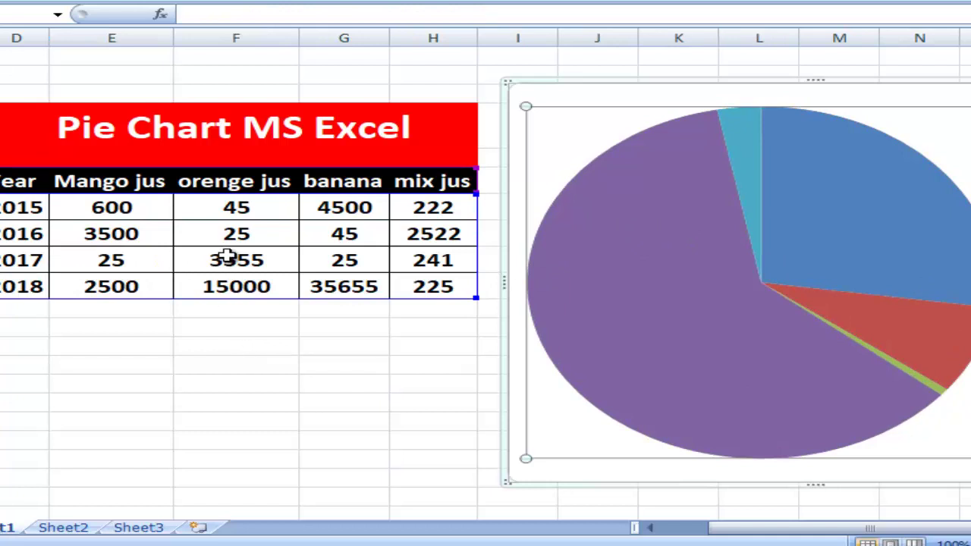
scroll(227, 256, down, 1)
ctrl+scroll(228, 253, down, 1)
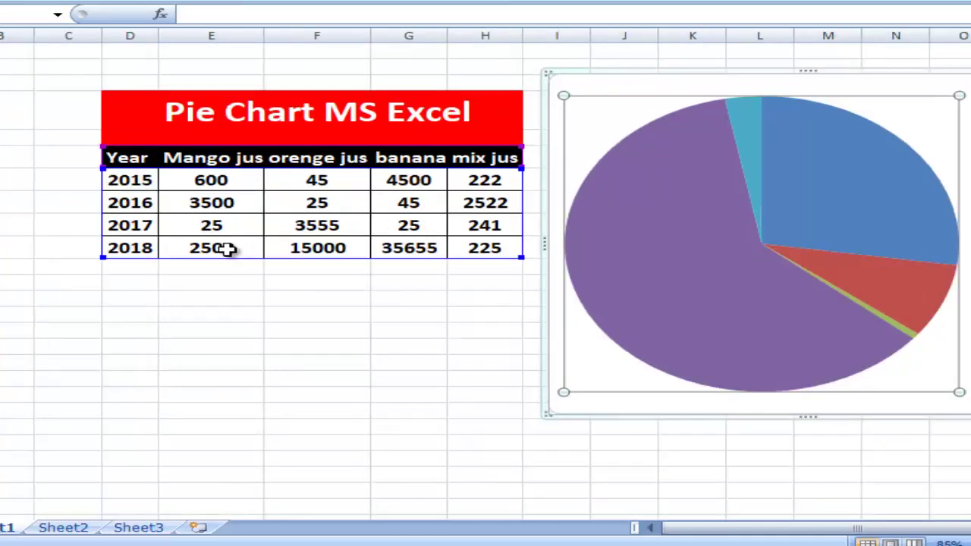
click(177, 344)
click(491, 441)
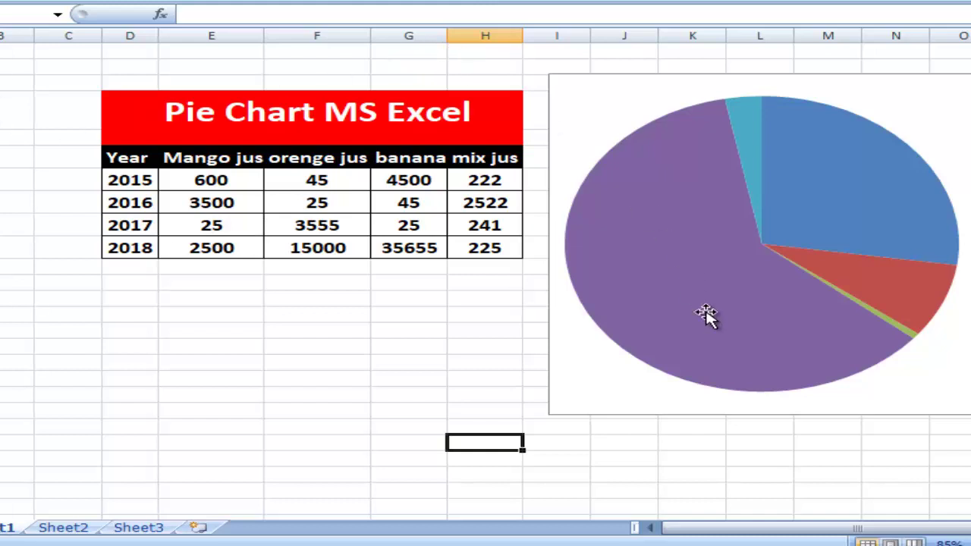
click(950, 106)
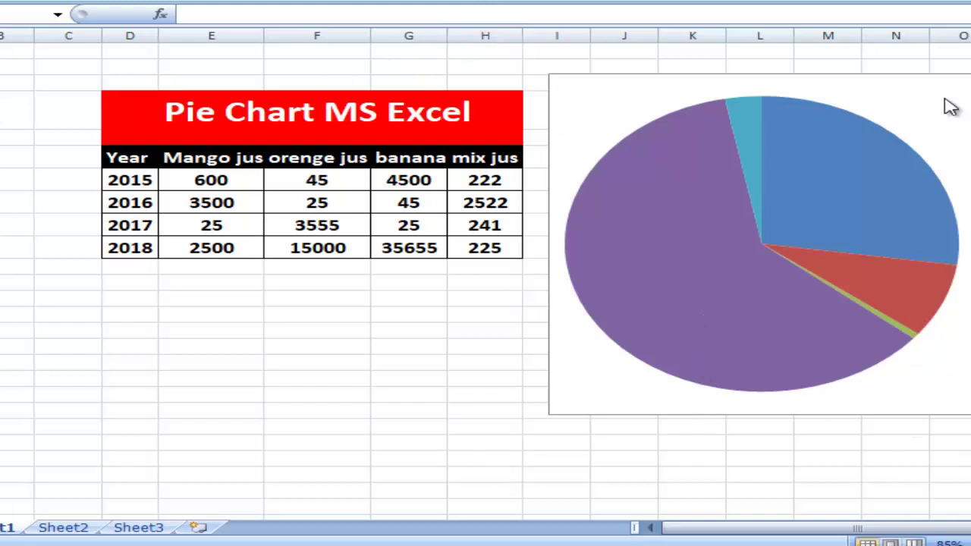